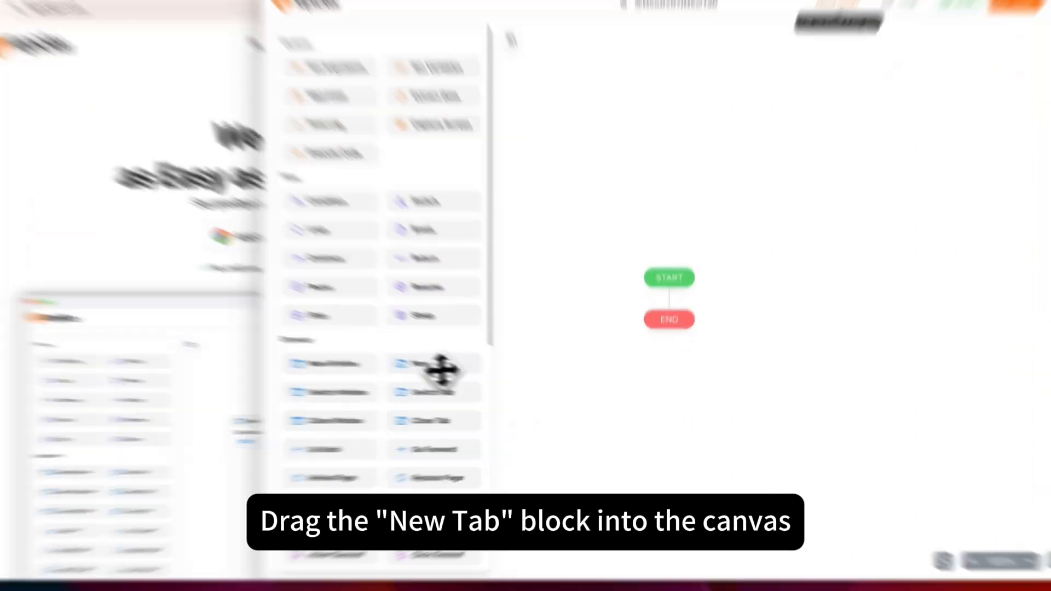
pyautogui.moveTo(441, 370); pyautogui.dragTo(667, 312)
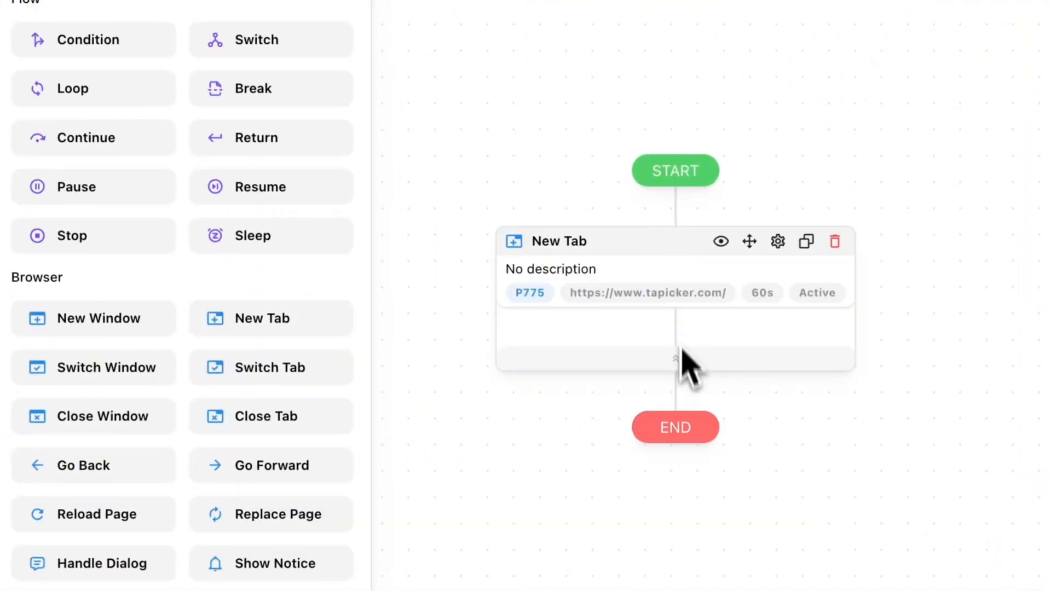
pyautogui.click(649, 244)
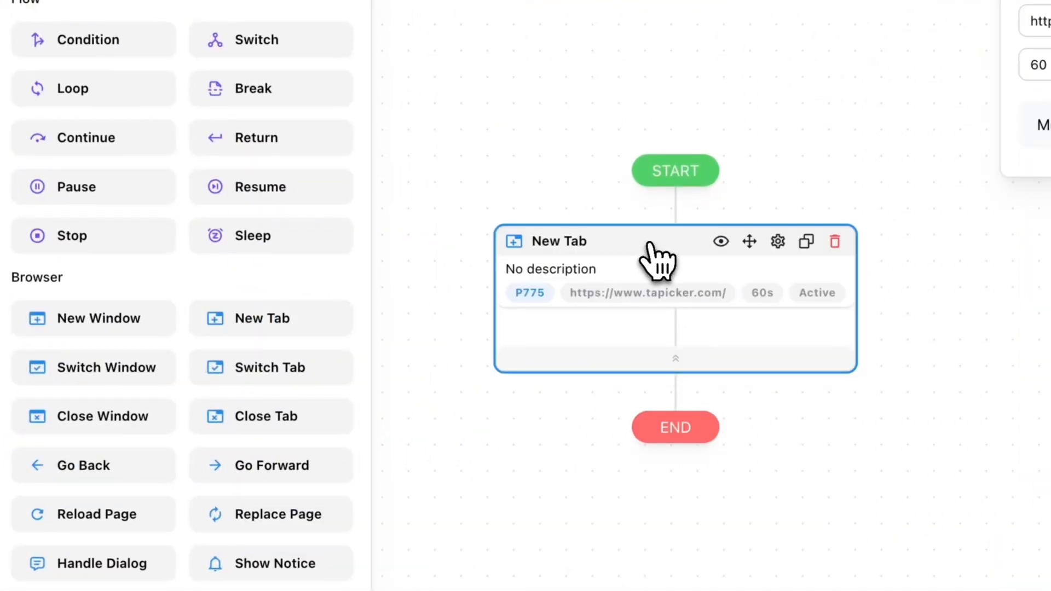
pyautogui.click(831, 190)
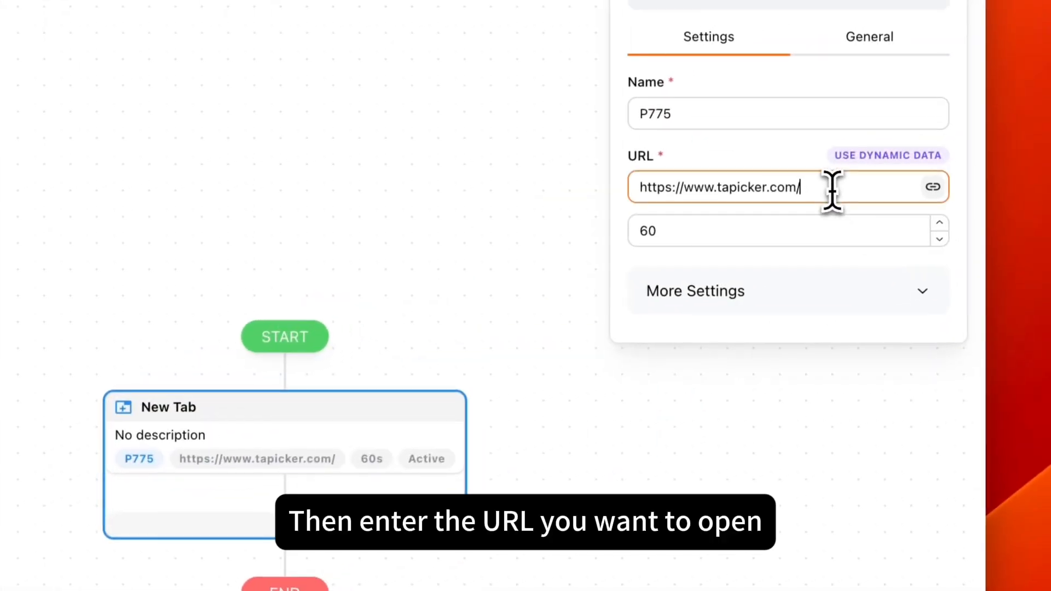
pyautogui.press('super+a')
pyautogui.press('BackSpace')
pyautogui.write('https://www.google.com')
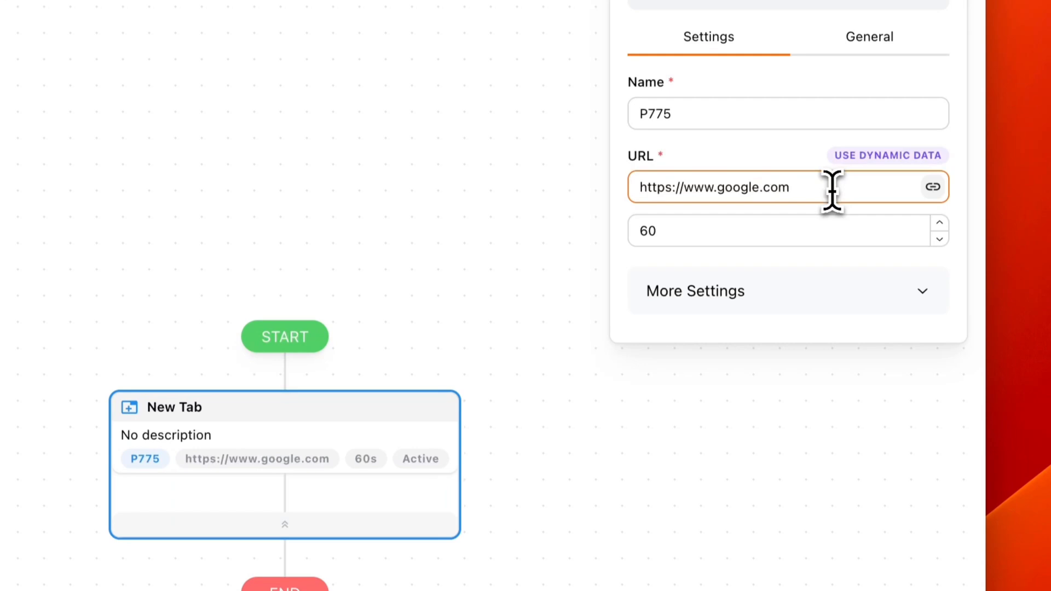
pyautogui.click(806, 233)
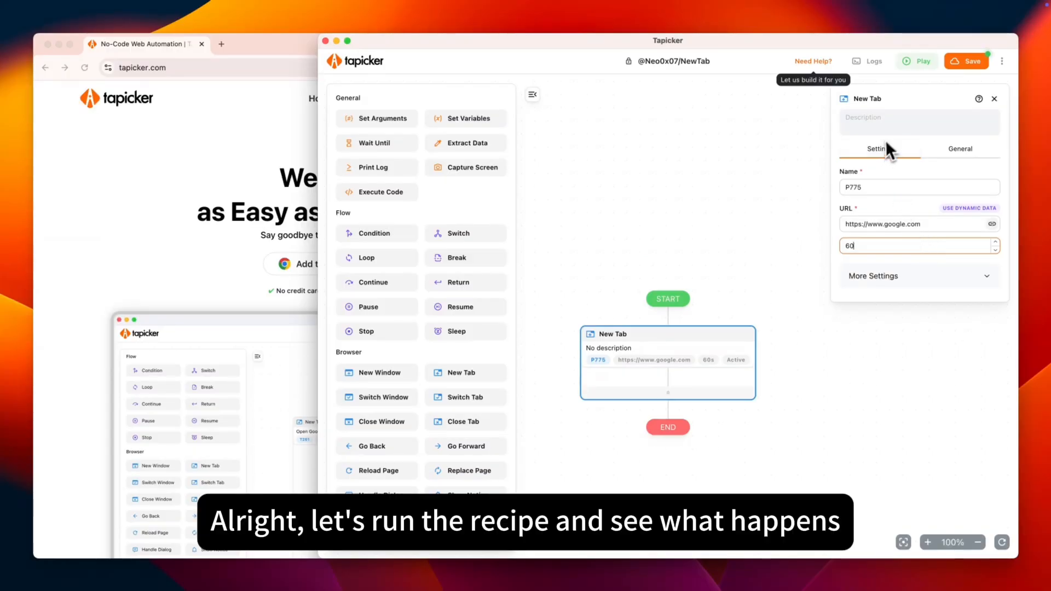
# Step: Run the recipe and switch to the browser window to watch it open the page
pyautogui.click(924, 65)
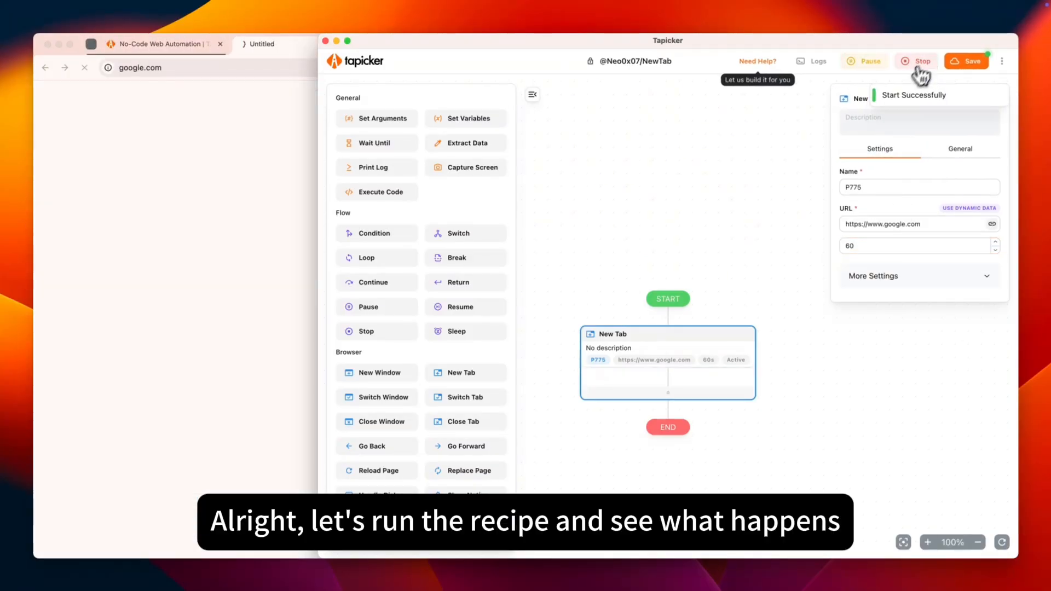
pyautogui.click(245, 134)
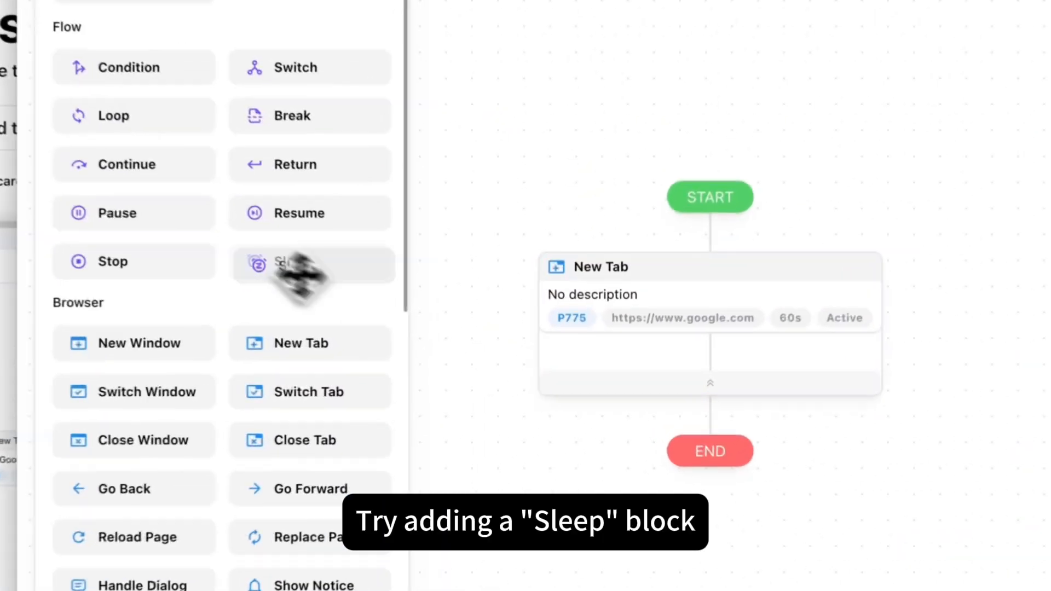
# Step: Add a Sleep block inside the New Tab block and run the recipe again, watching it in the browser
pyautogui.moveTo(442, 333); pyautogui.dragTo(673, 375)
pyautogui.click(471, 318)
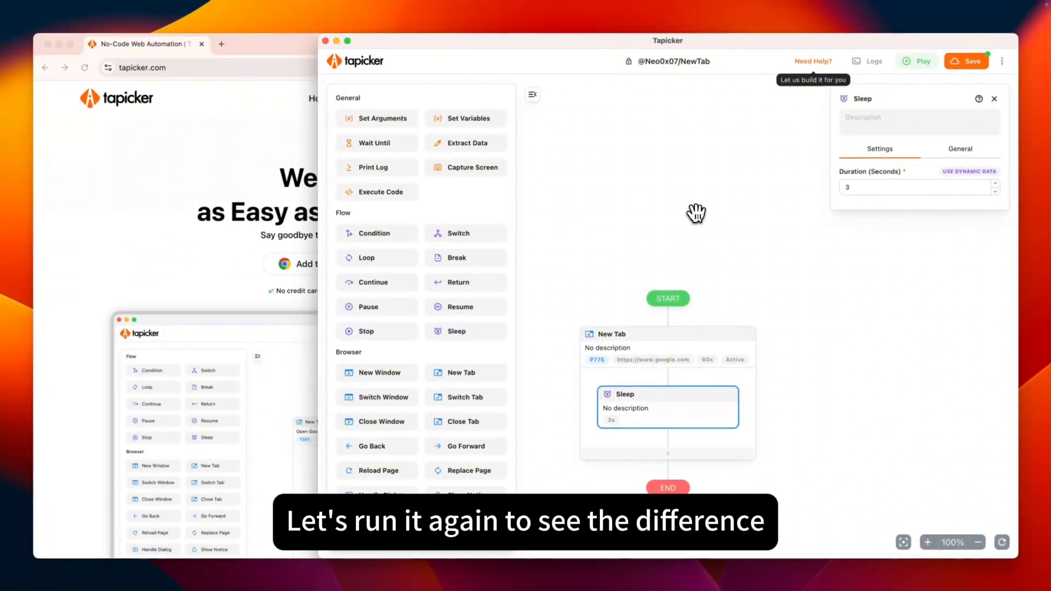
pyautogui.click(920, 62)
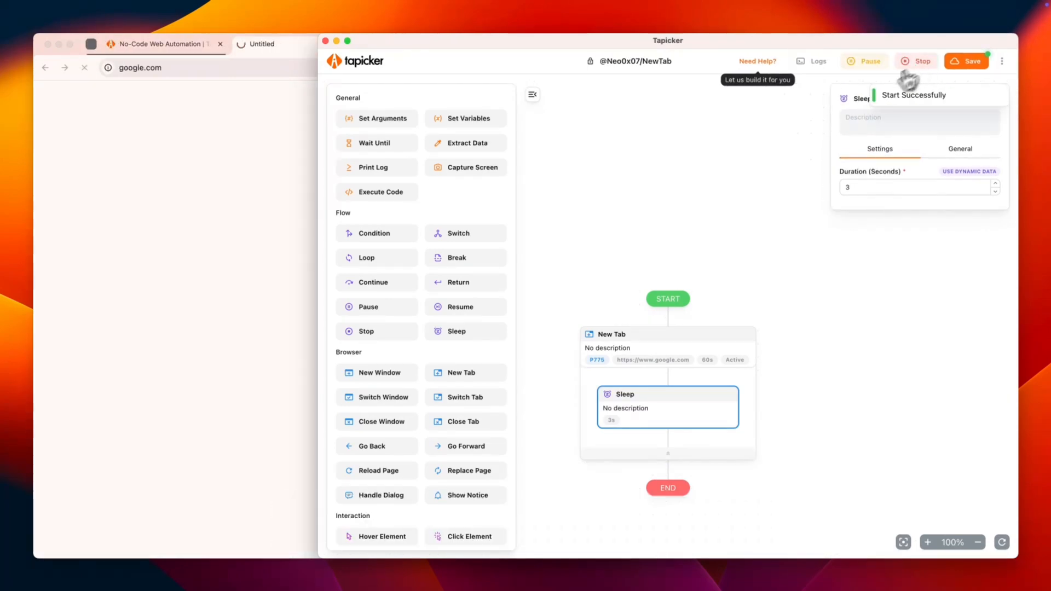
pyautogui.click(287, 136)
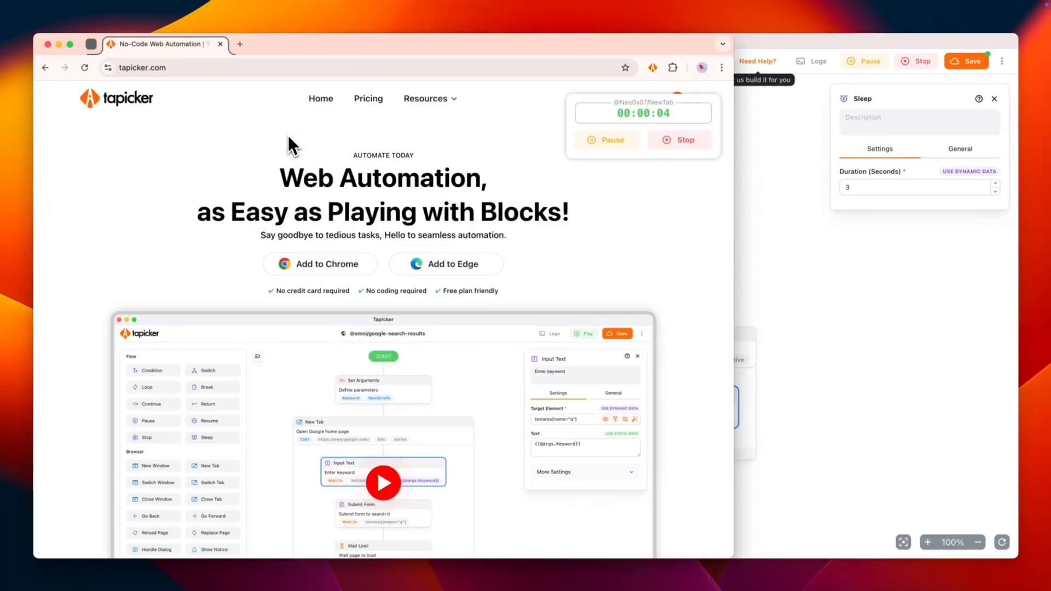
pyautogui.click(794, 233)
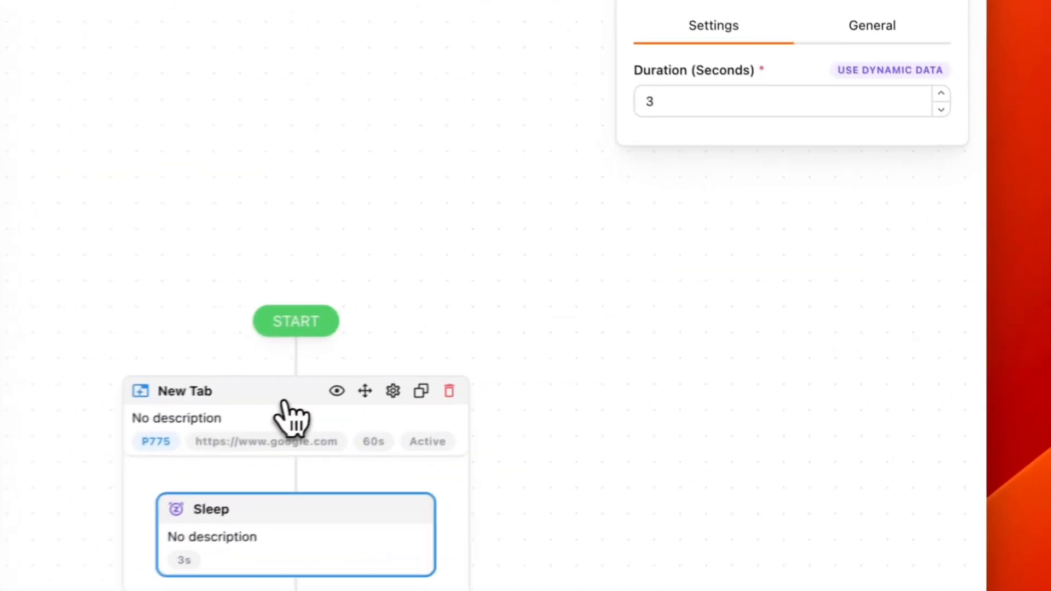
# Step: Turn off the Automatically close tab option in the New Tab block's additional settings
pyautogui.click(668, 338)
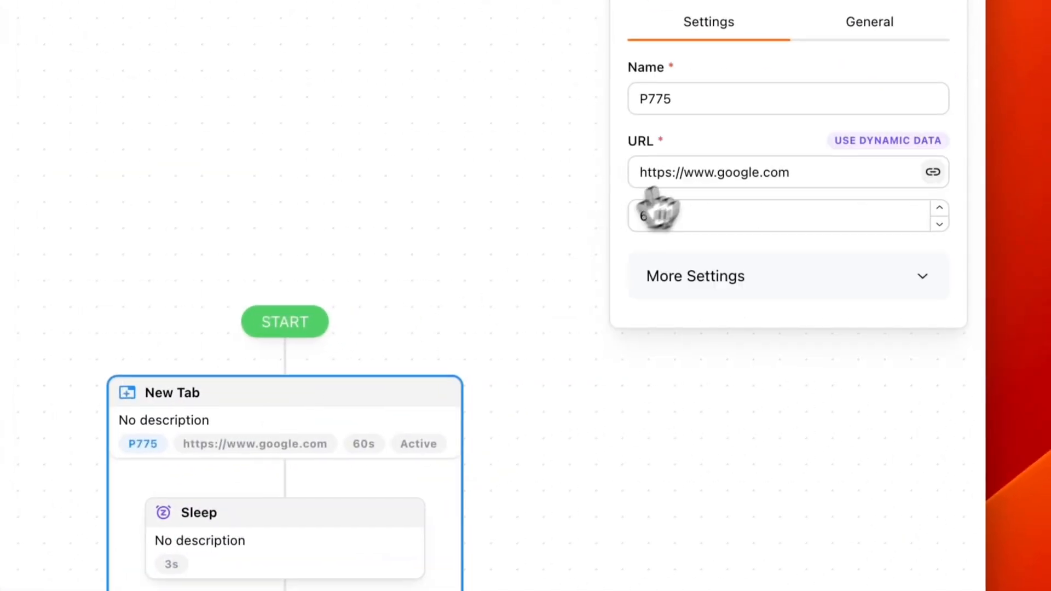
pyautogui.click(724, 288)
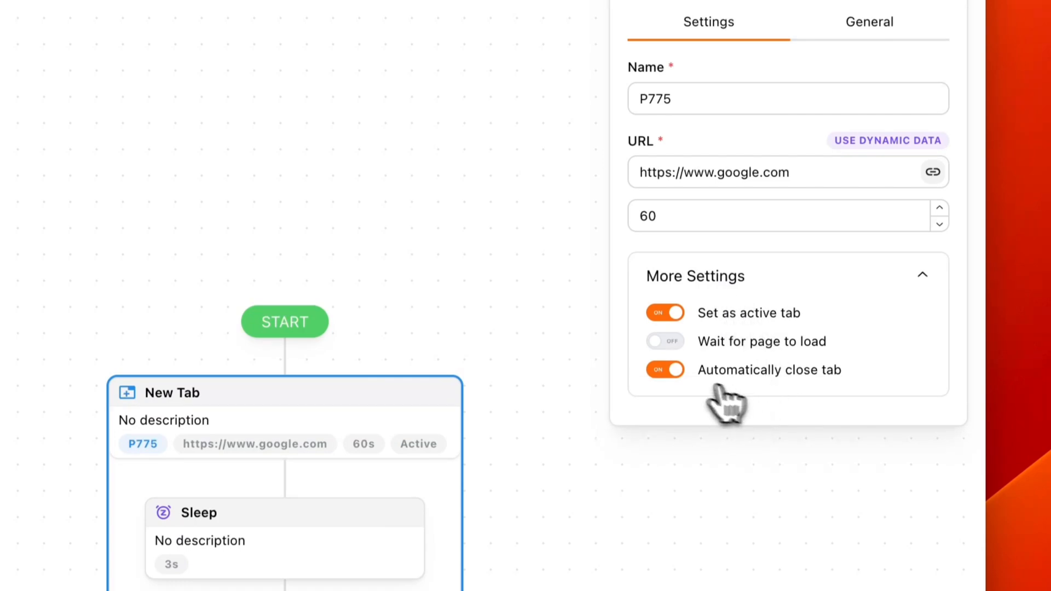
pyautogui.click(665, 371)
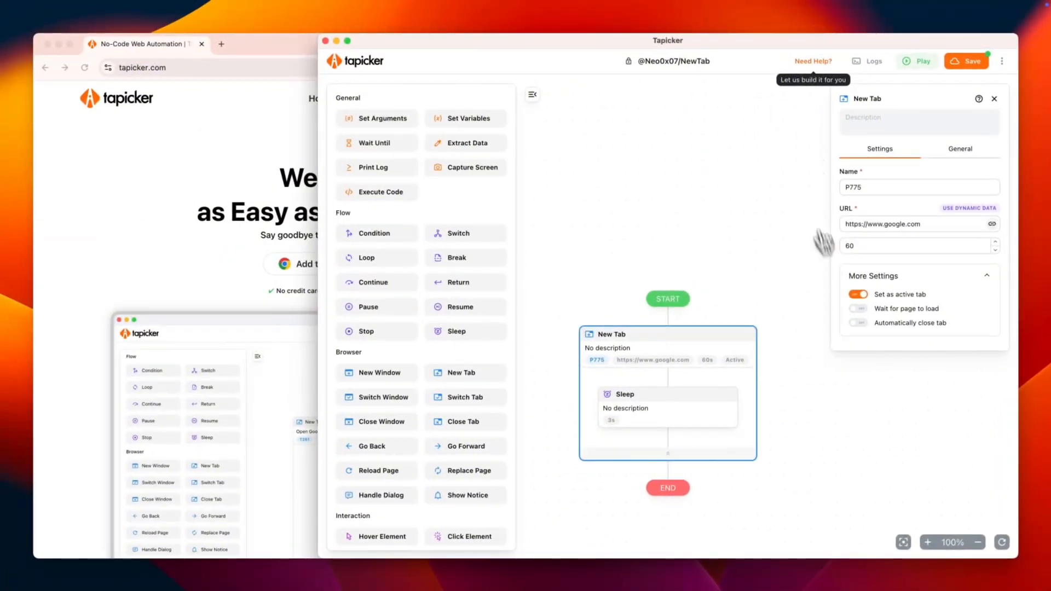
# Step: Run the recipe, check the Google tab in the browser window, and close that tab manually
pyautogui.click(919, 62)
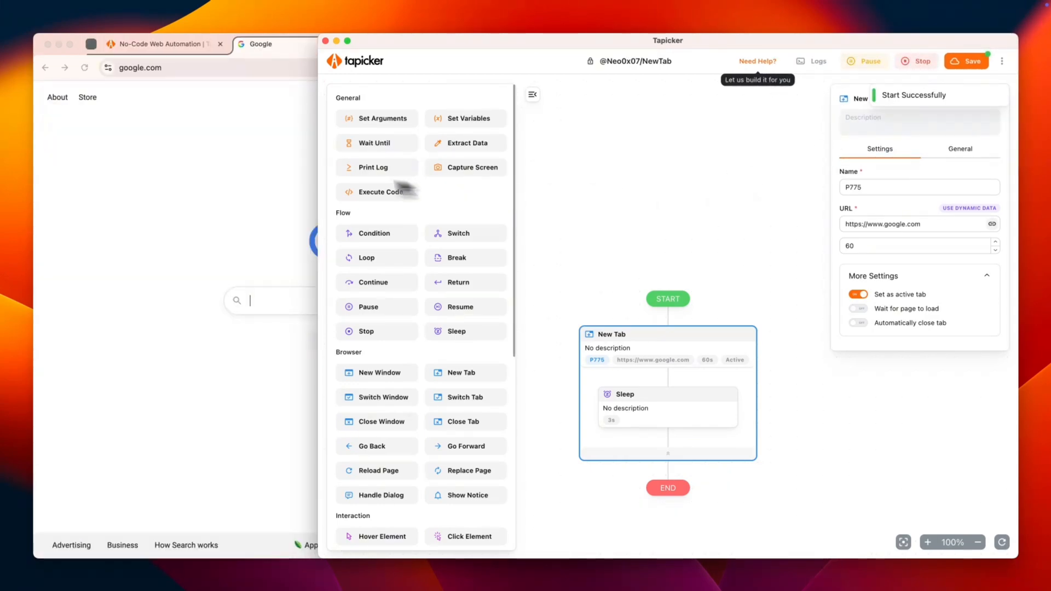
pyautogui.click(234, 125)
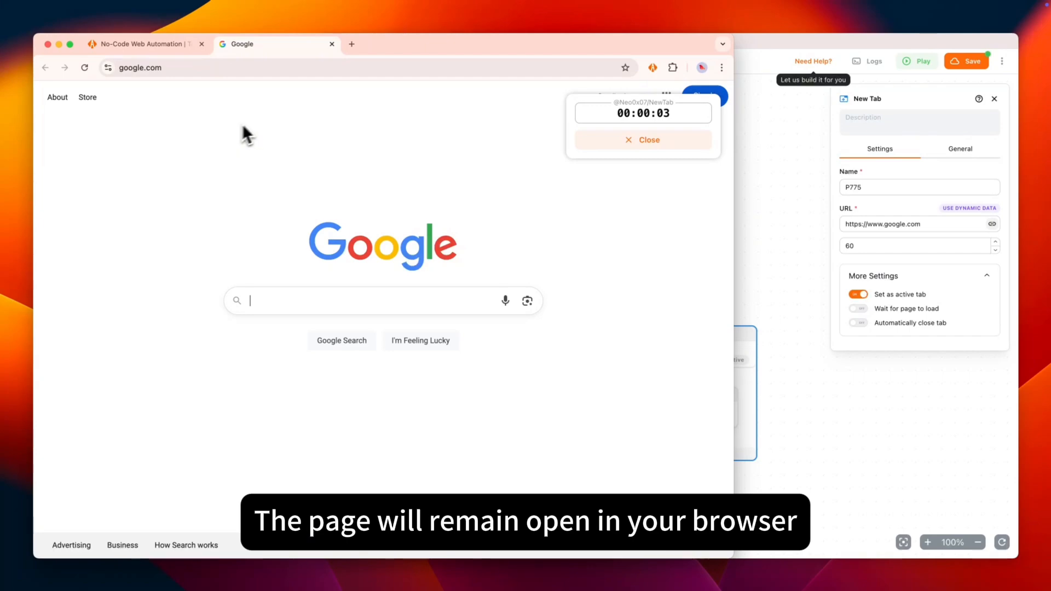
pyautogui.rightClick(271, 45)
pyautogui.click(303, 177)
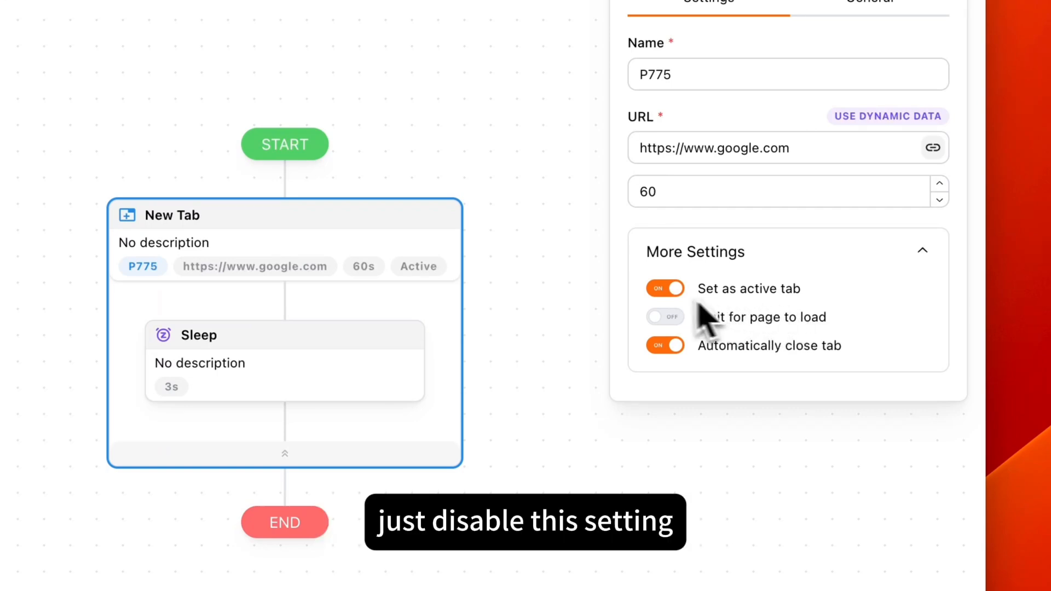
# Step: Turn off Set as active tab for the New Tab block and run the recipe
pyautogui.click(665, 290)
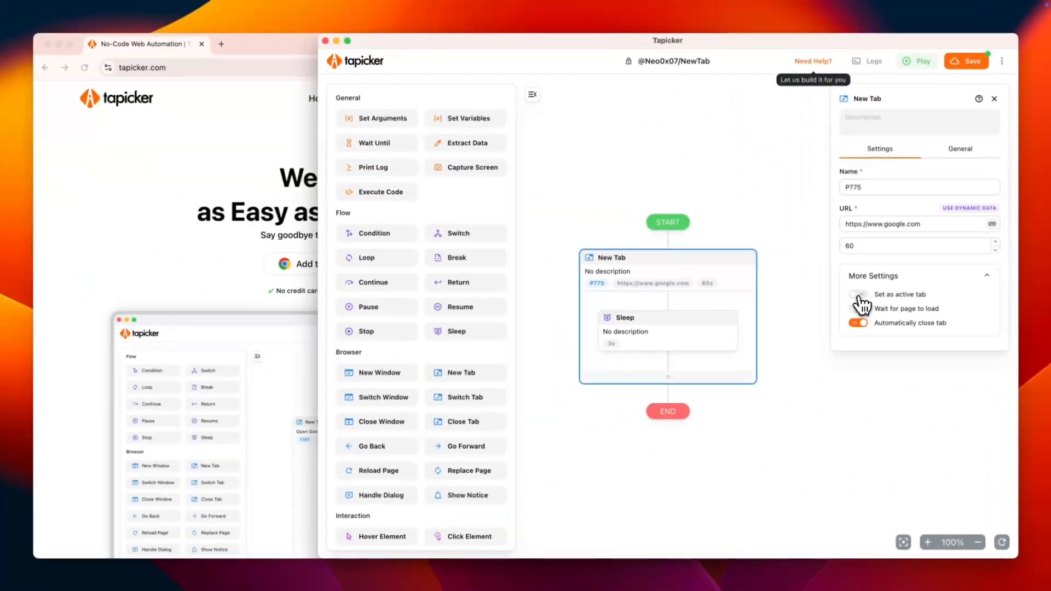
pyautogui.click(917, 62)
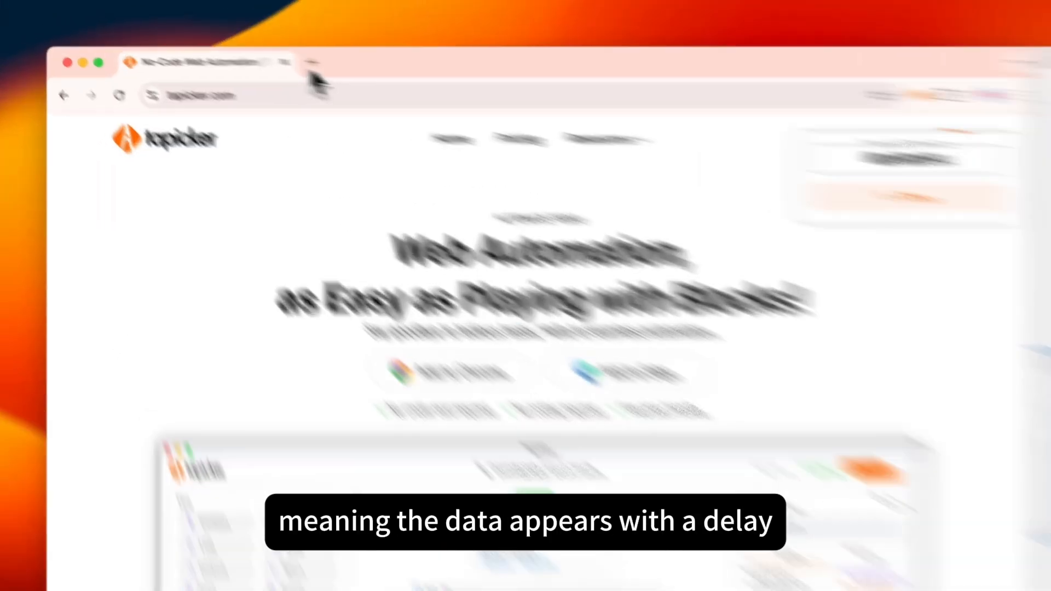
pyautogui.click(221, 43)
pyautogui.write('https://www.tiktok.com/explore')
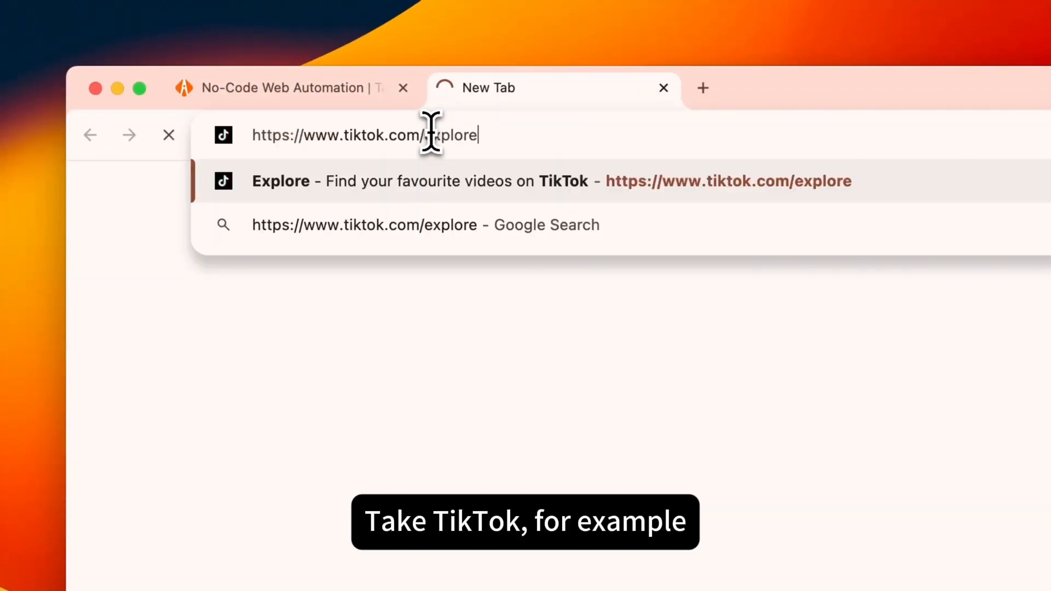
pyautogui.press('Return')
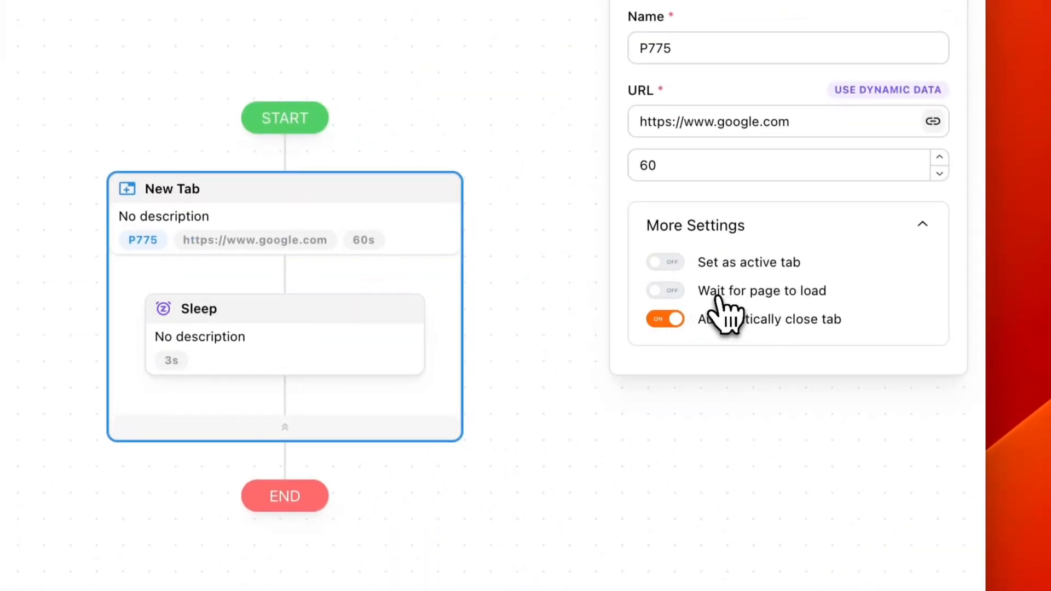
# Step: Toggle the New Tab block's Wait for page to load option and highlight its URL text
pyautogui.click(716, 296)
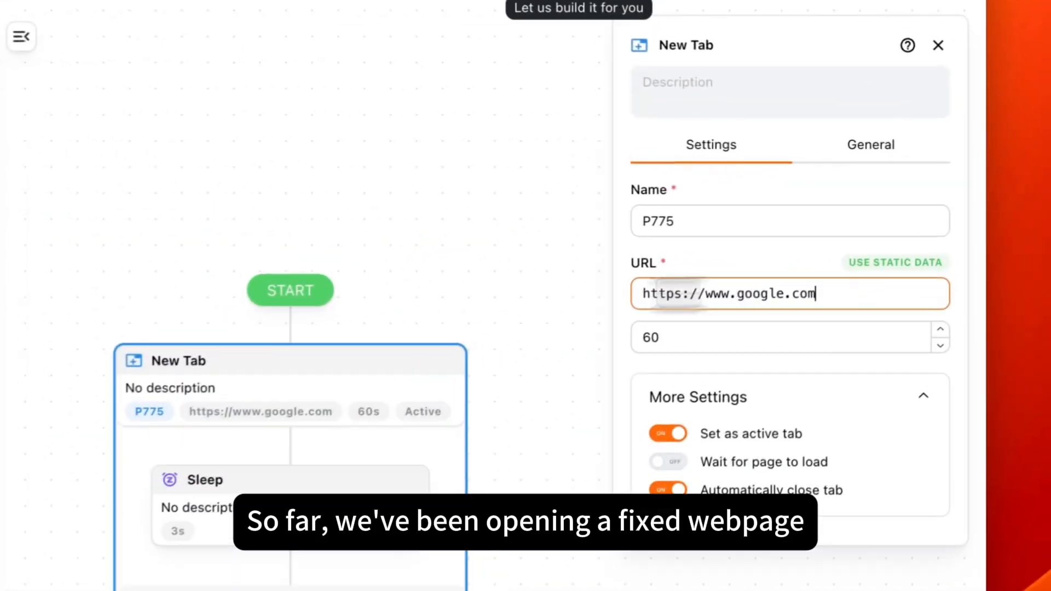
pyautogui.moveTo(817, 294); pyautogui.dragTo(623, 299)
pyautogui.hotkey('ctrl', 'c')
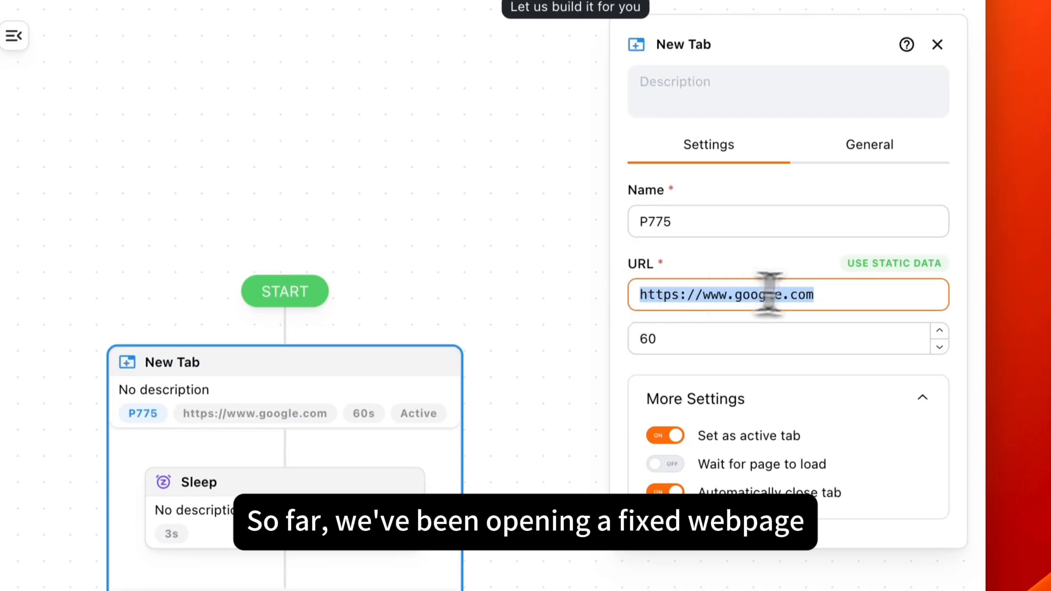
pyautogui.click(897, 297)
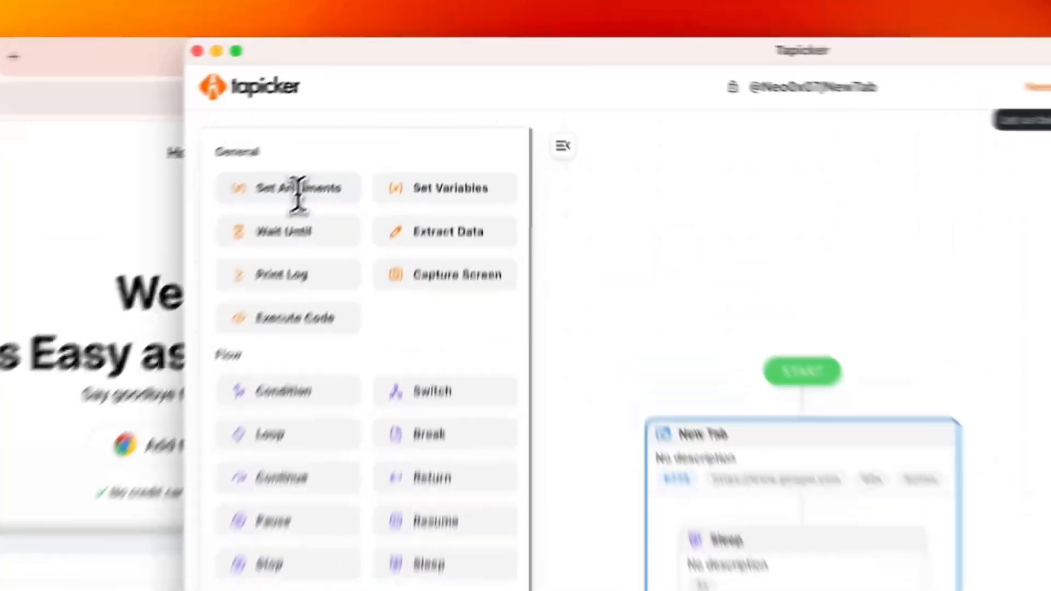
pyautogui.moveTo(298, 194); pyautogui.dragTo(794, 411)
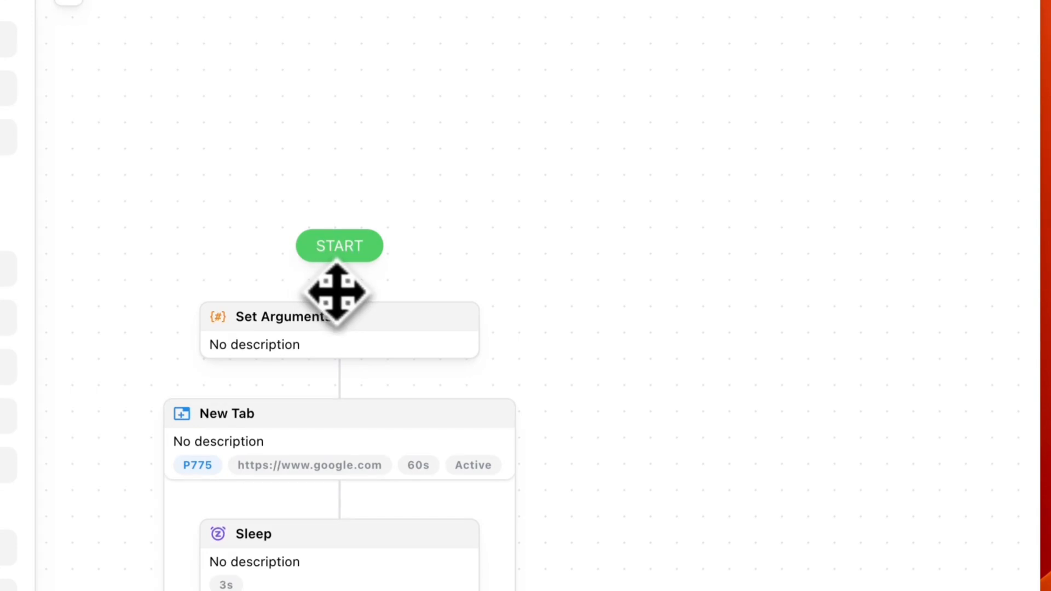
pyautogui.click(304, 328)
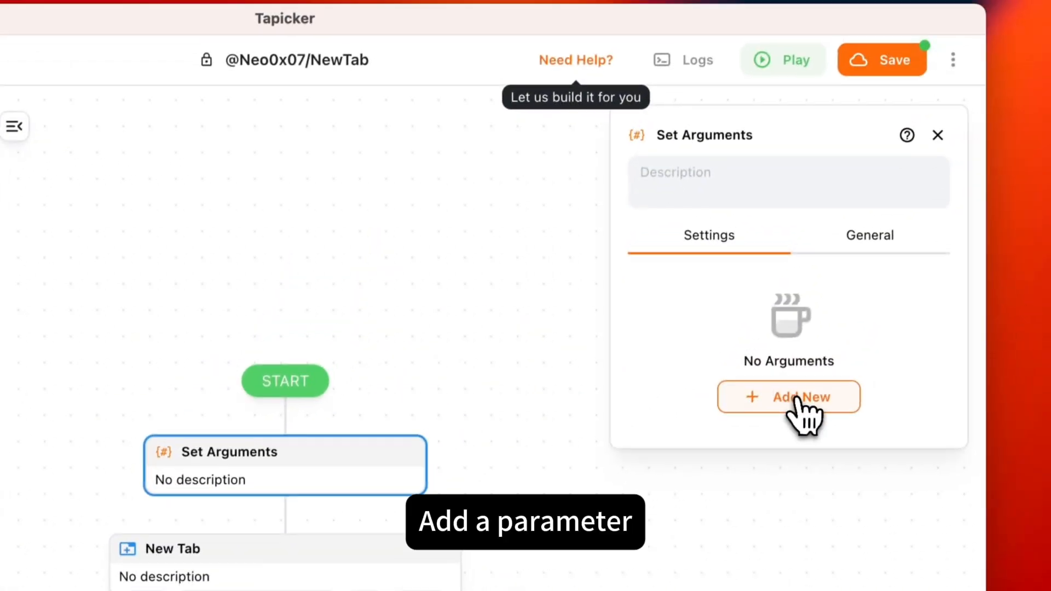
pyautogui.click(859, 282)
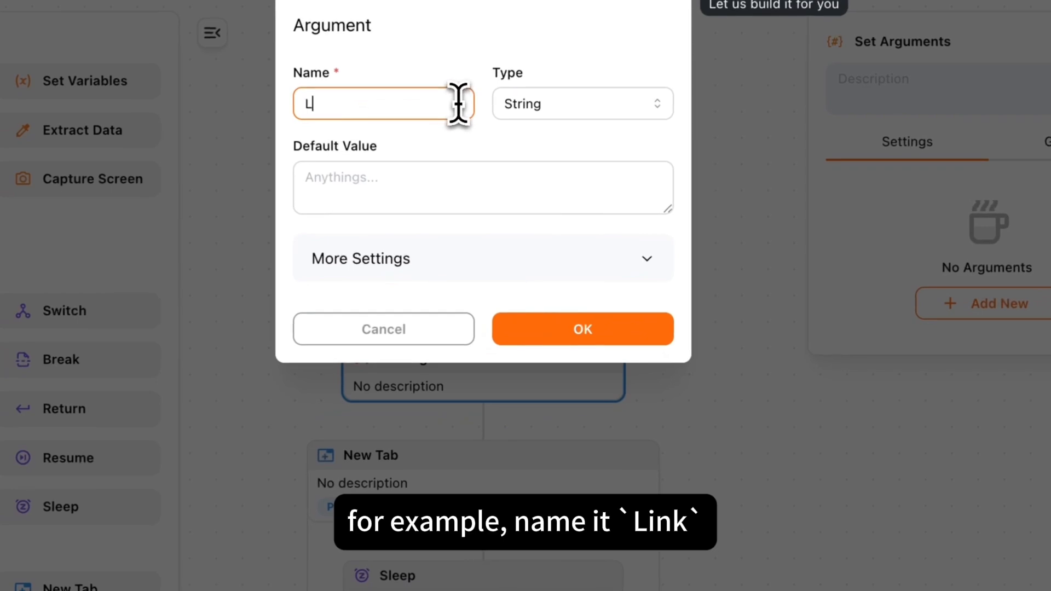
pyautogui.write('Link')
pyautogui.click(569, 112)
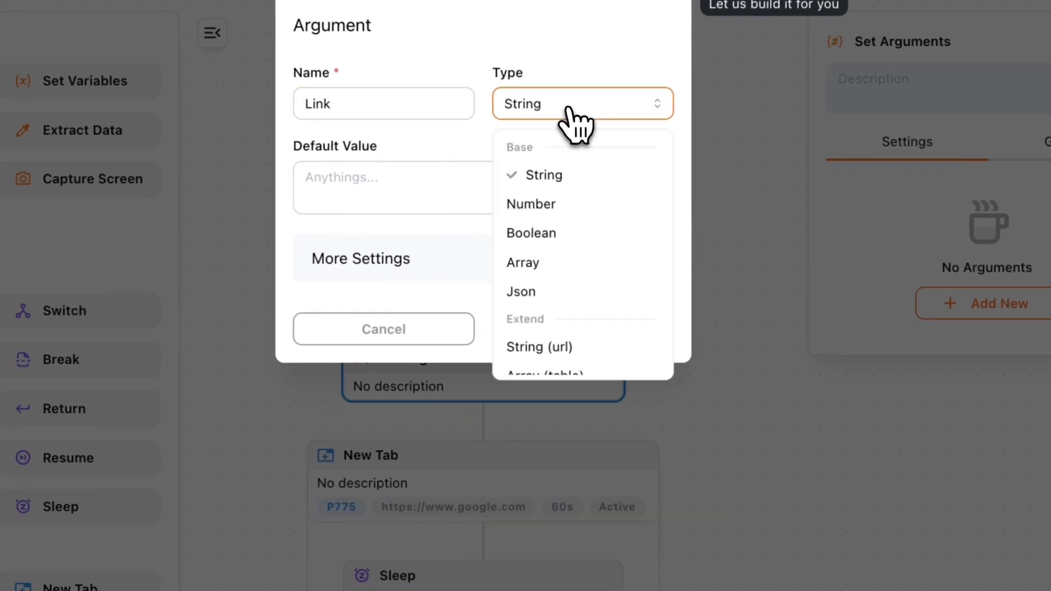
pyautogui.click(545, 349)
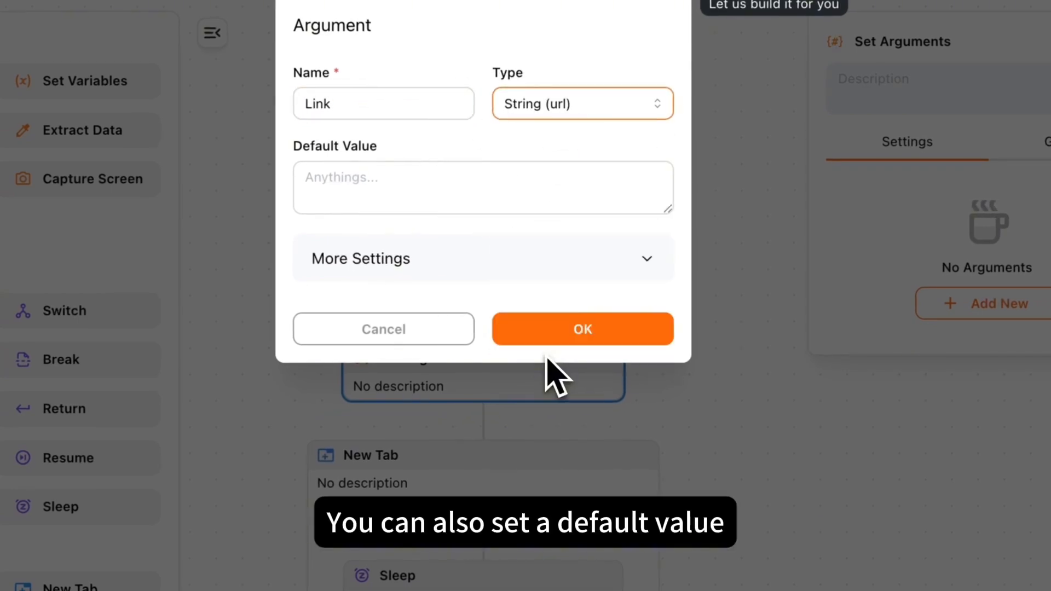
pyautogui.click(382, 181)
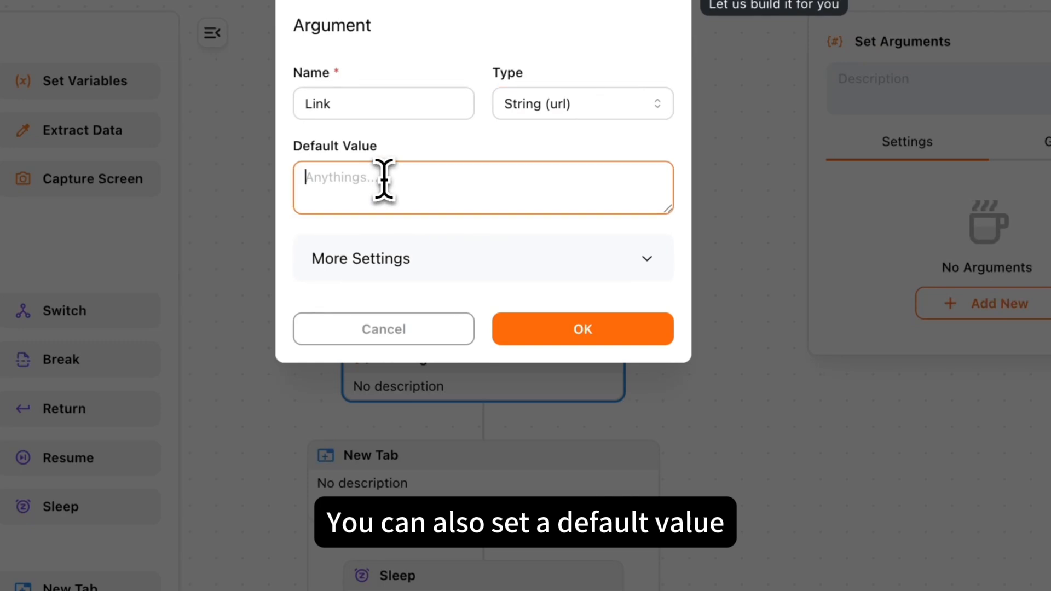
pyautogui.hotkey('ctrl', 'v')
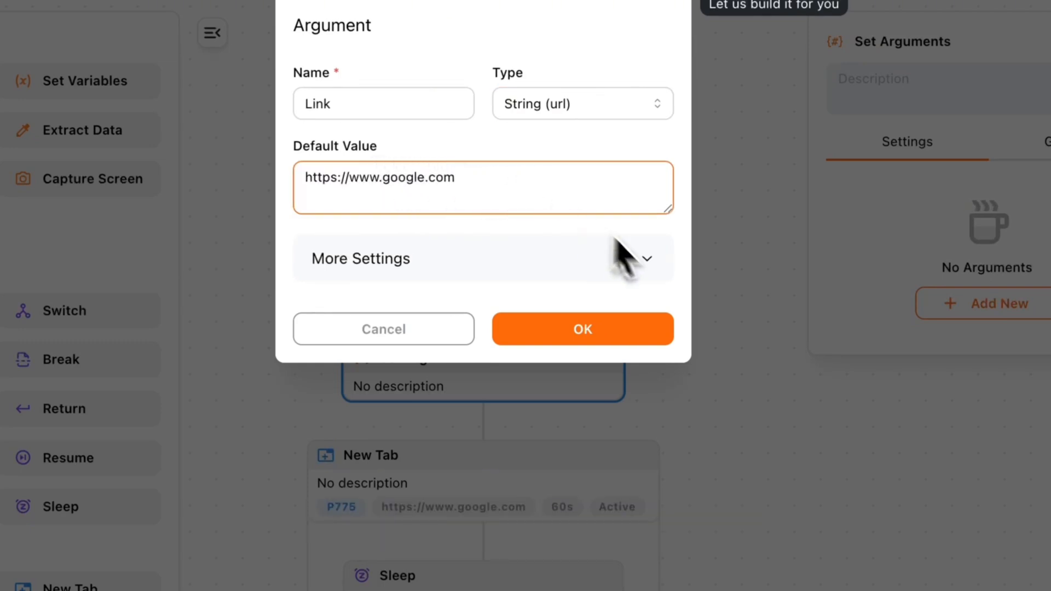
pyautogui.click(593, 343)
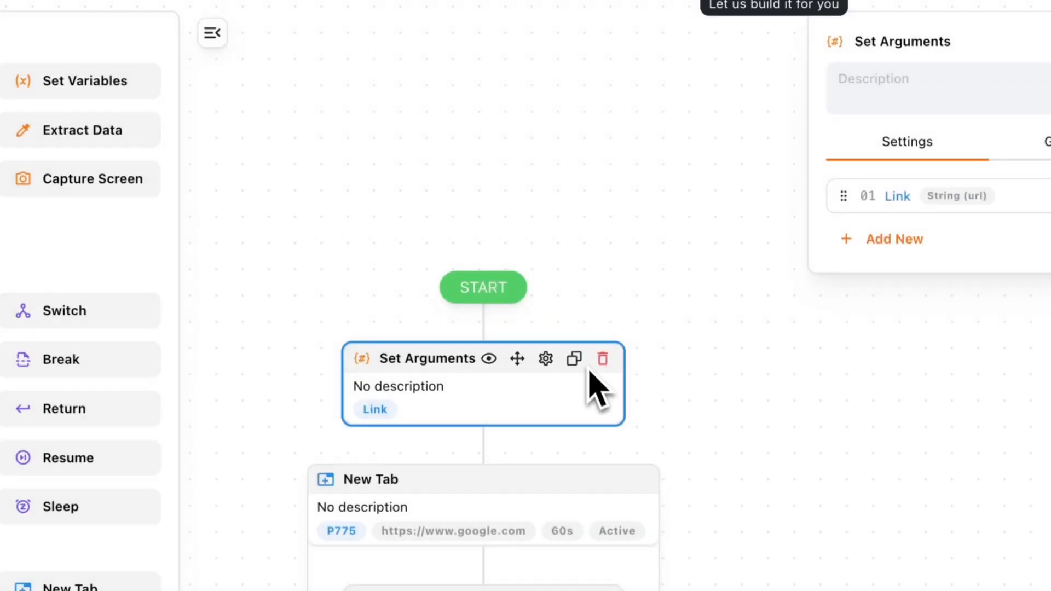
pyautogui.click(451, 490)
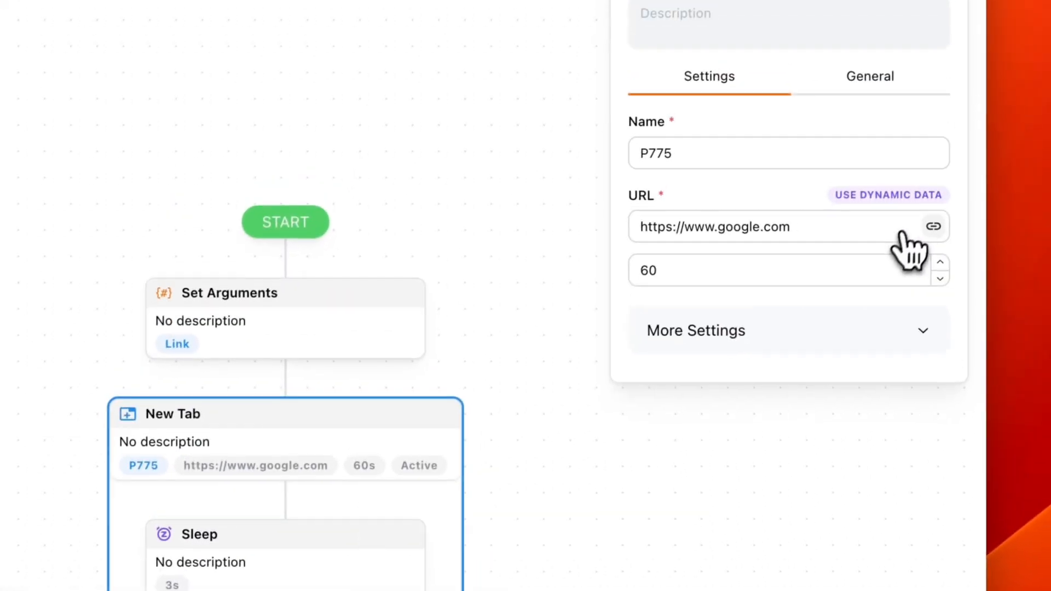
pyautogui.click(900, 201)
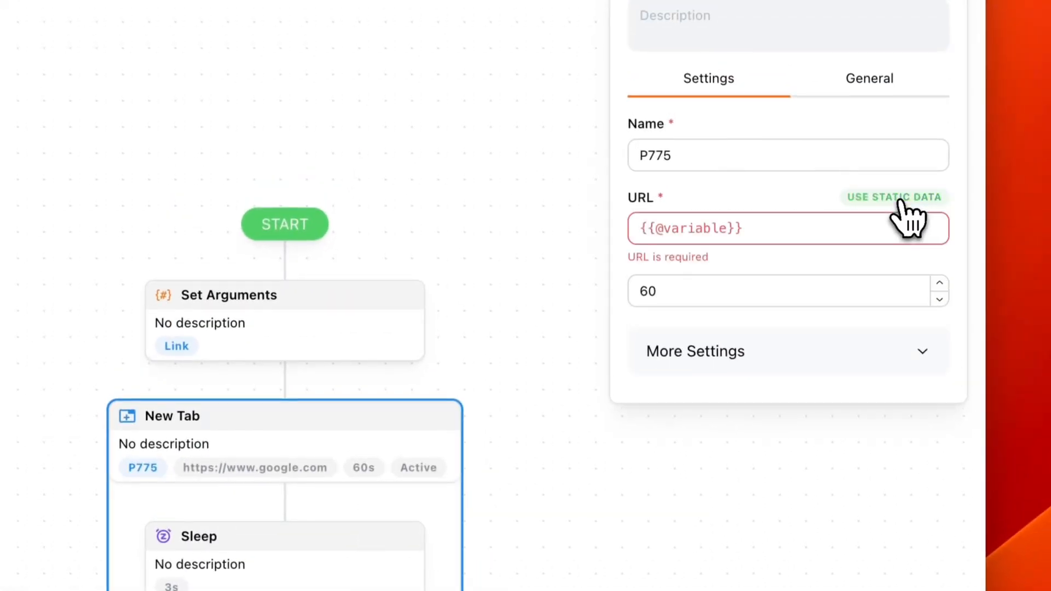
pyautogui.click(781, 230)
pyautogui.write('{{')
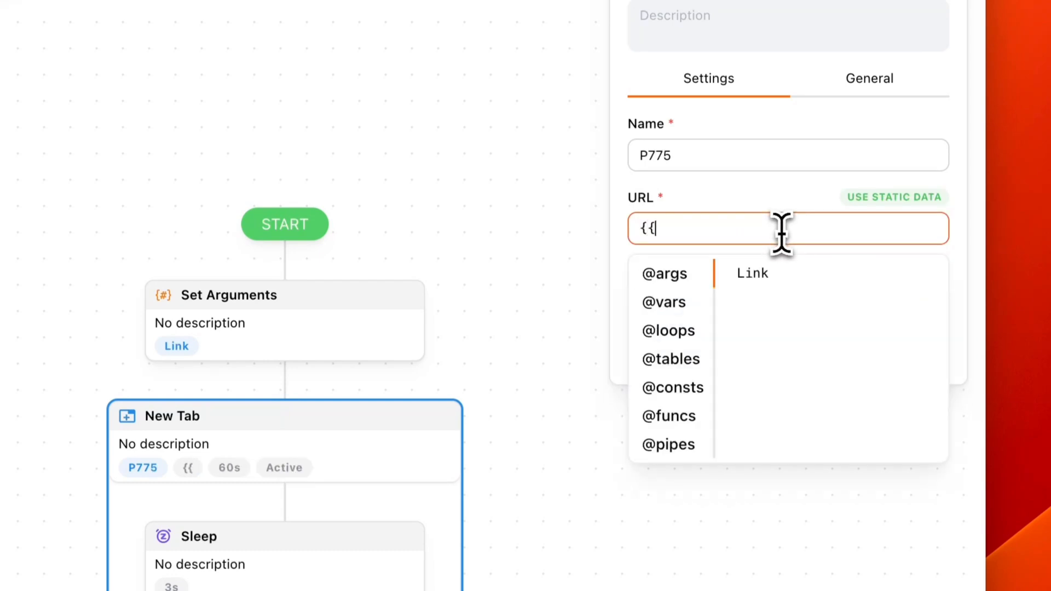
pyautogui.click(781, 282)
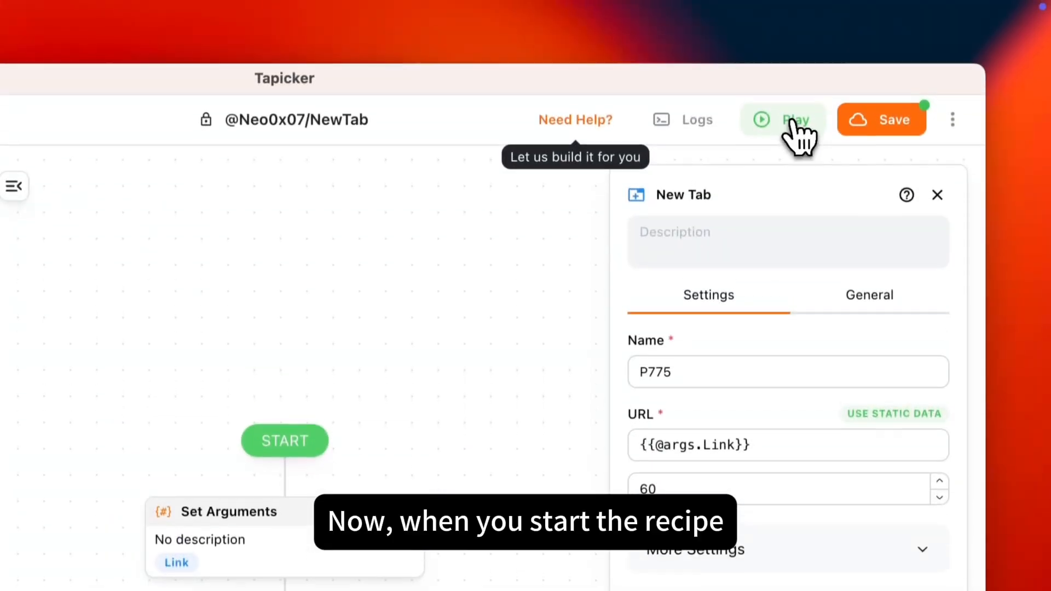
pyautogui.click(790, 122)
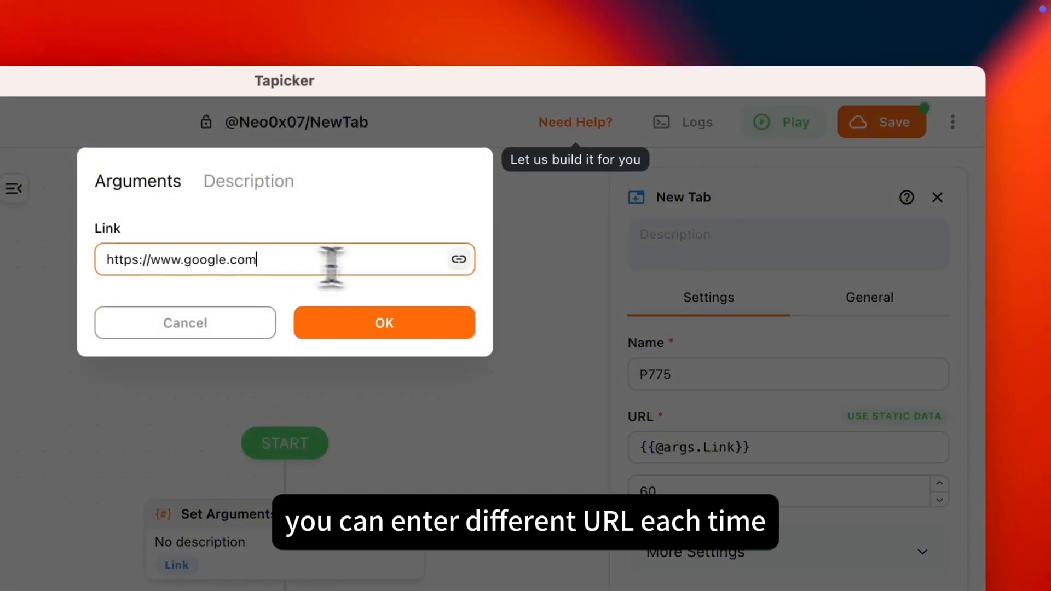
pyautogui.moveTo(321, 267); pyautogui.dragTo(83, 257)
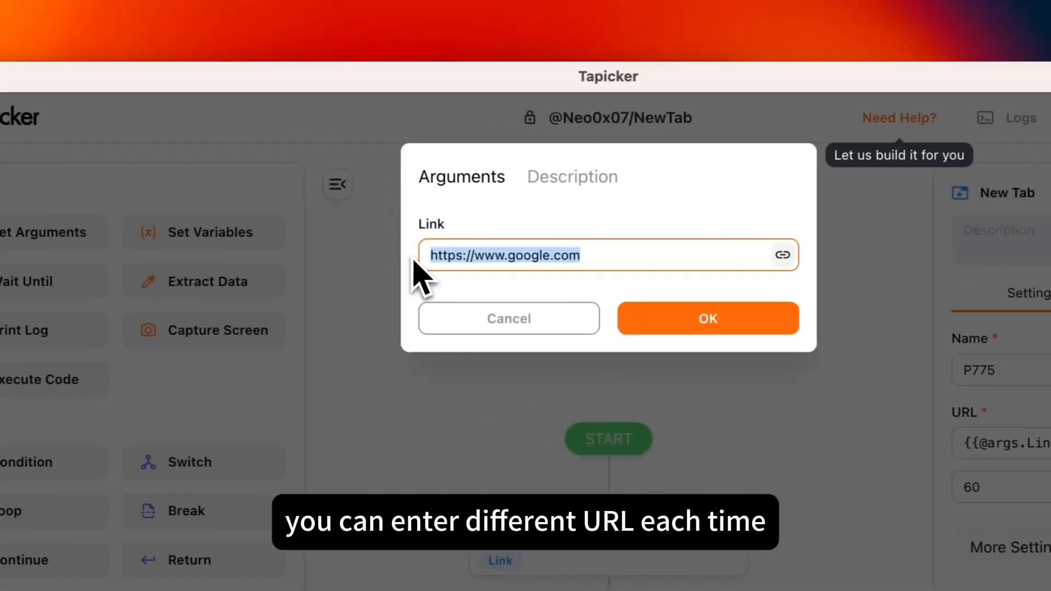
pyautogui.click(733, 261)
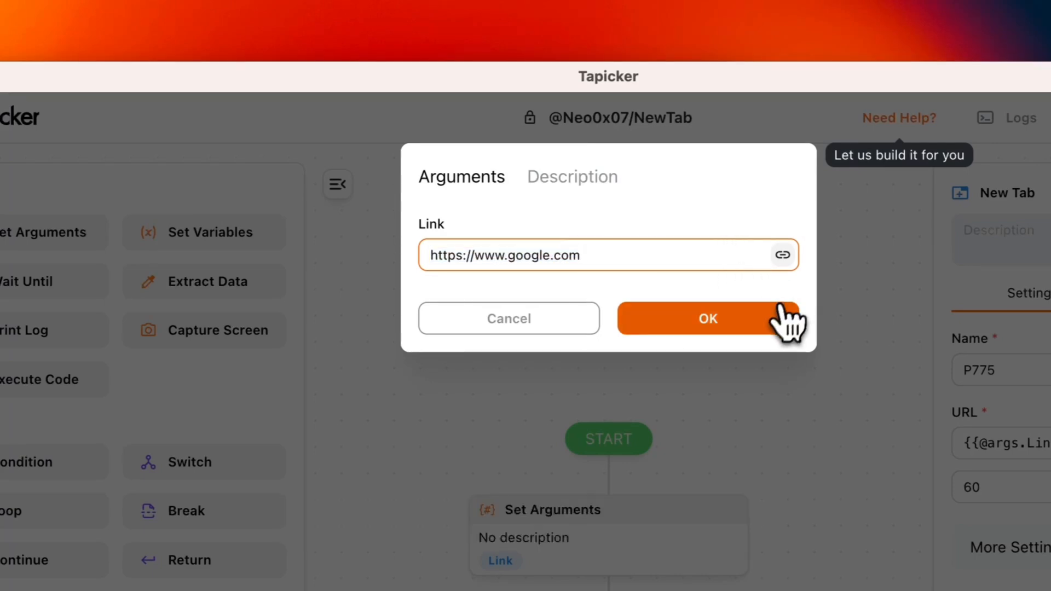
pyautogui.click(720, 322)
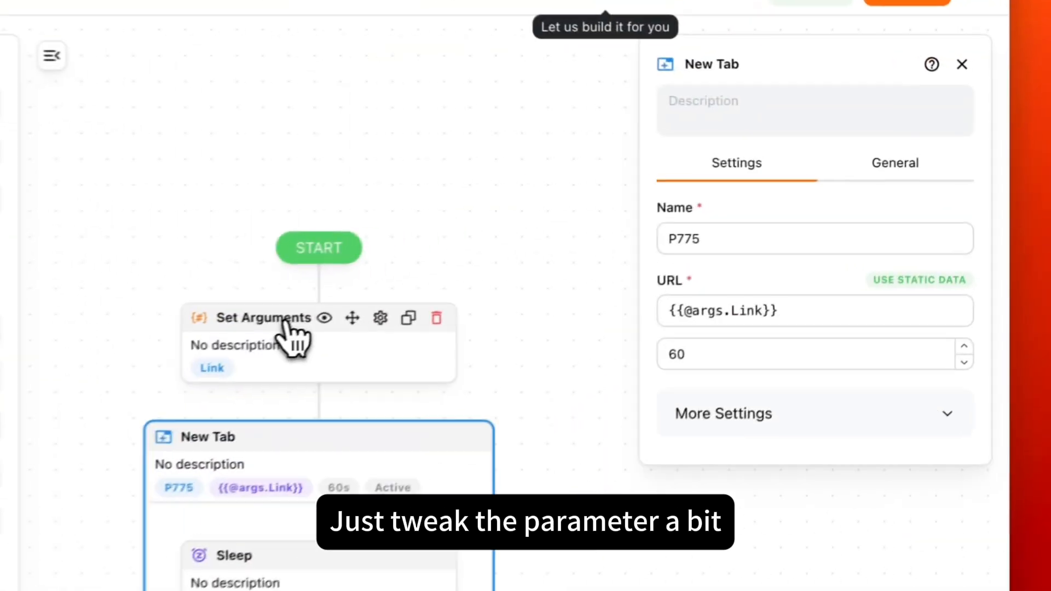
# Step: Rename the Link argument in the Set Arguments block to Links and change its type to Array
pyautogui.click(290, 322)
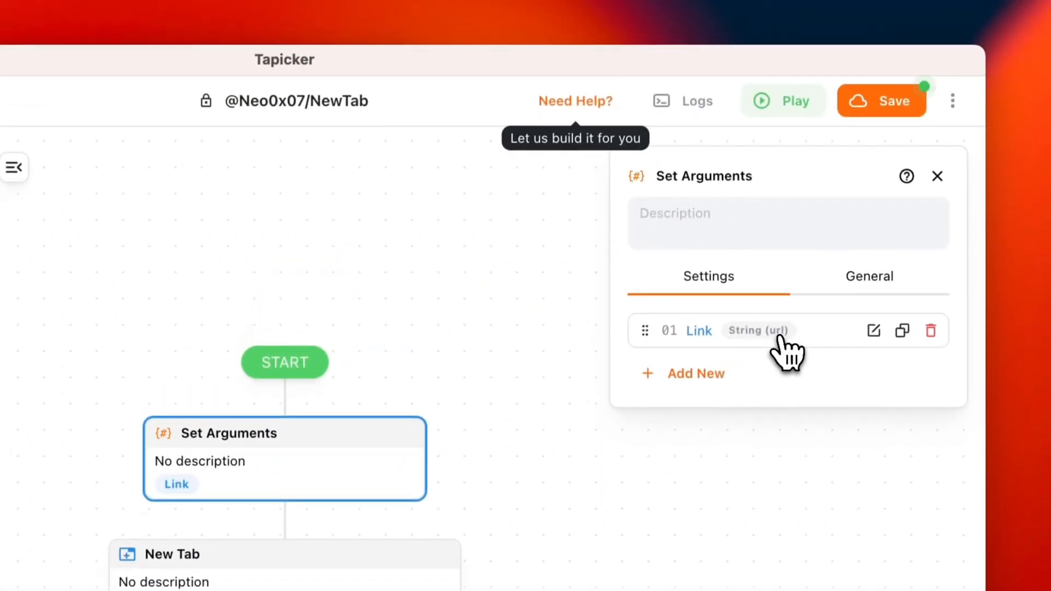
pyautogui.click(780, 339)
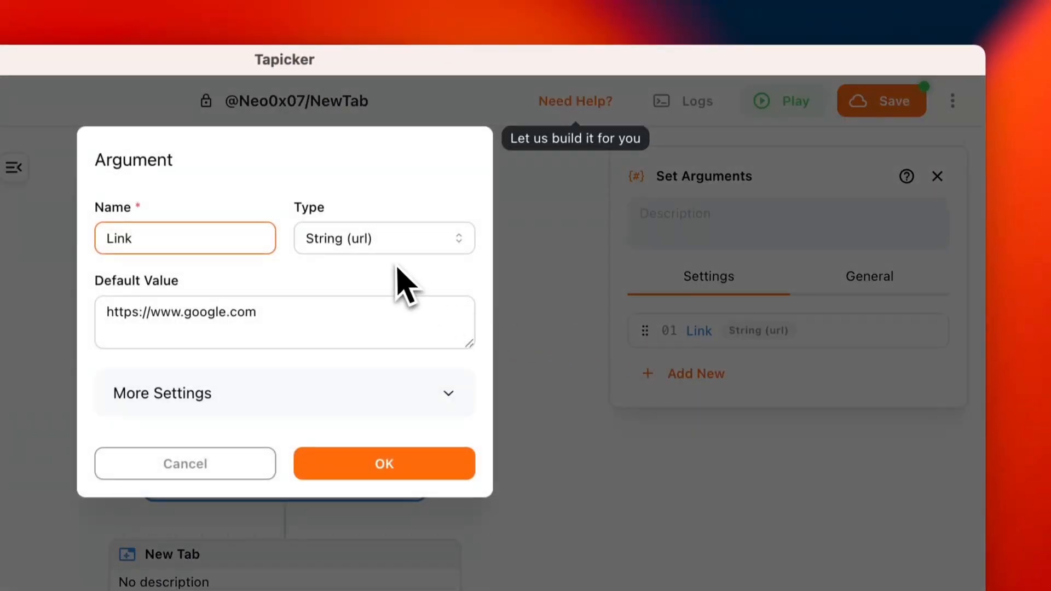
pyautogui.write('s')
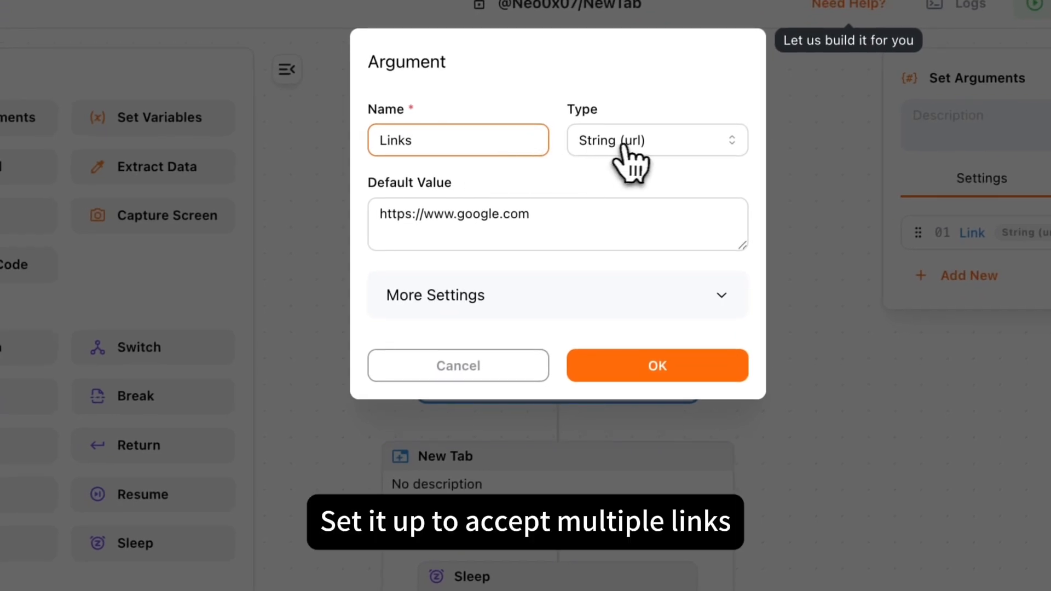
pyautogui.click(356, 241)
pyautogui.click(612, 300)
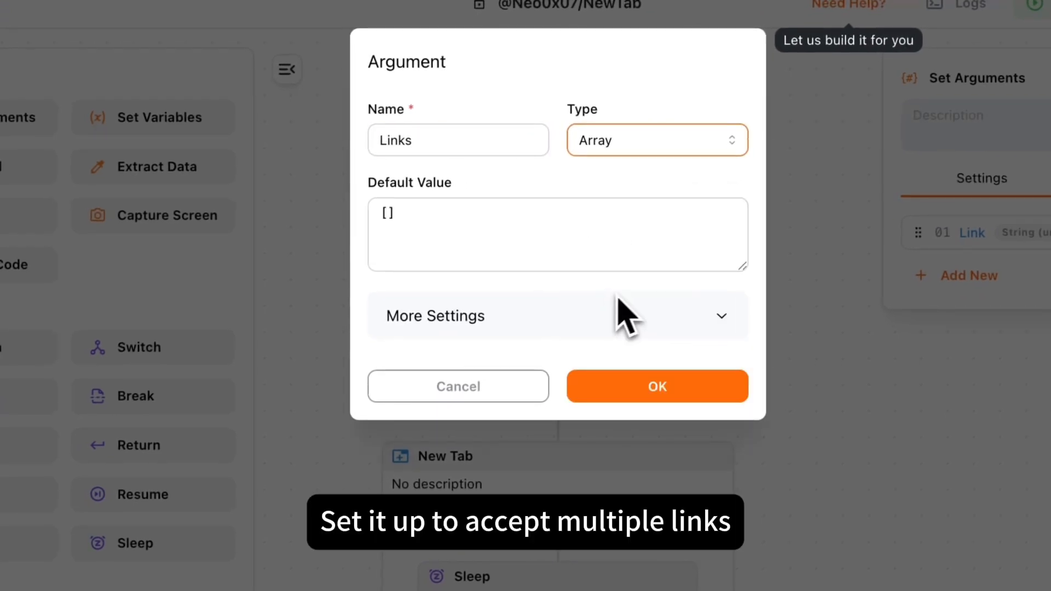
pyautogui.click(450, 229)
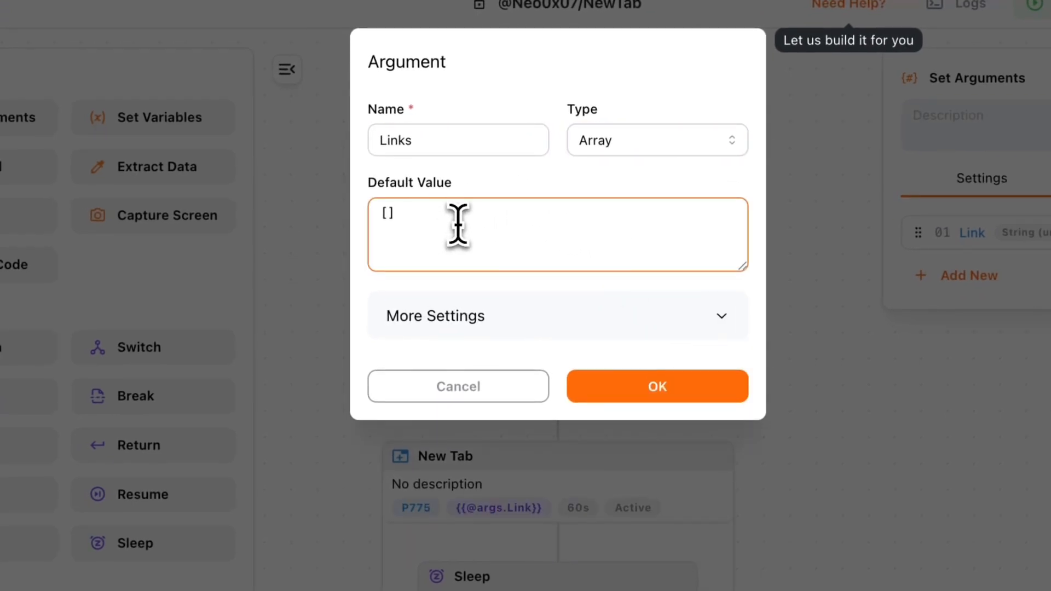
pyautogui.write('https://www.tapicker.com/training/best-seller-books/584d20f1 https://www.tapicker.com/training/best-seller-books/8d7f95a1 https://www.tapicker.com/training/best-seller-books/5610cd54')
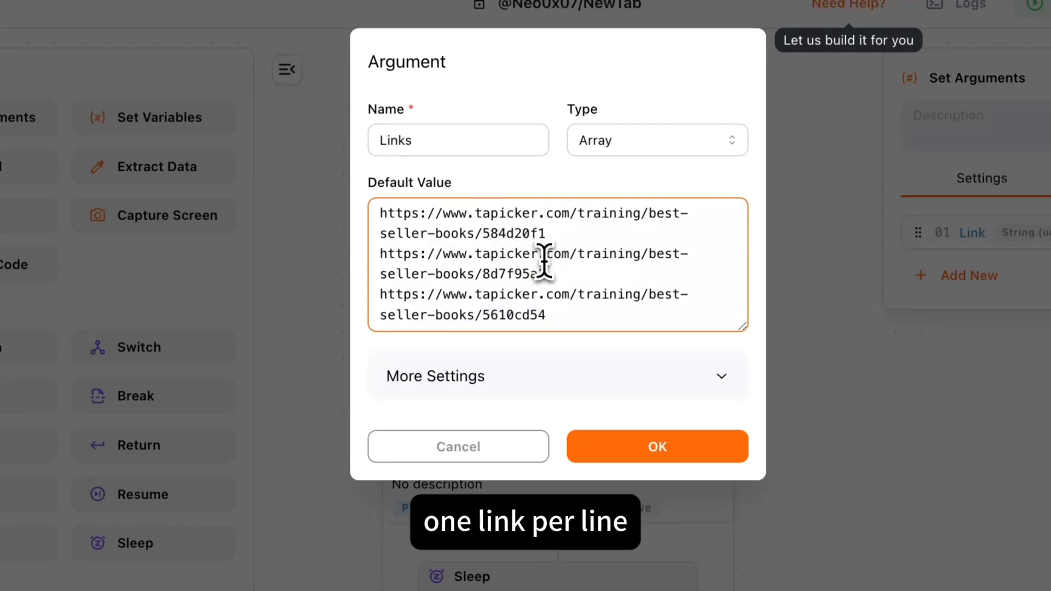
pyautogui.moveTo(380, 214); pyautogui.dragTo(545, 235)
pyautogui.moveTo(377, 253); pyautogui.dragTo(582, 272)
pyautogui.moveTo(381, 295); pyautogui.dragTo(586, 323)
pyautogui.click(660, 459)
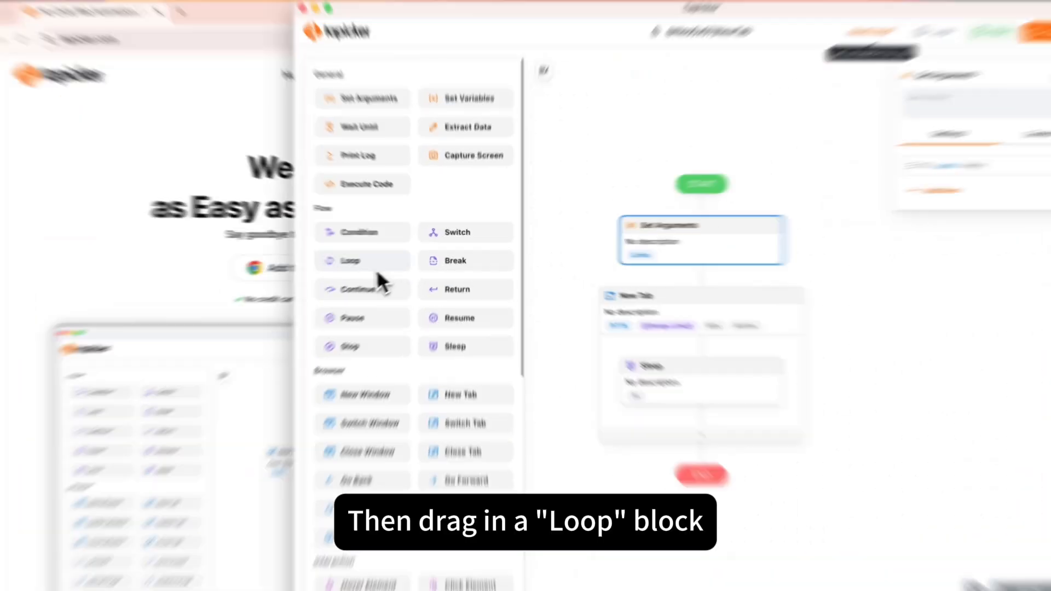
pyautogui.moveTo(386, 264); pyautogui.dragTo(674, 278)
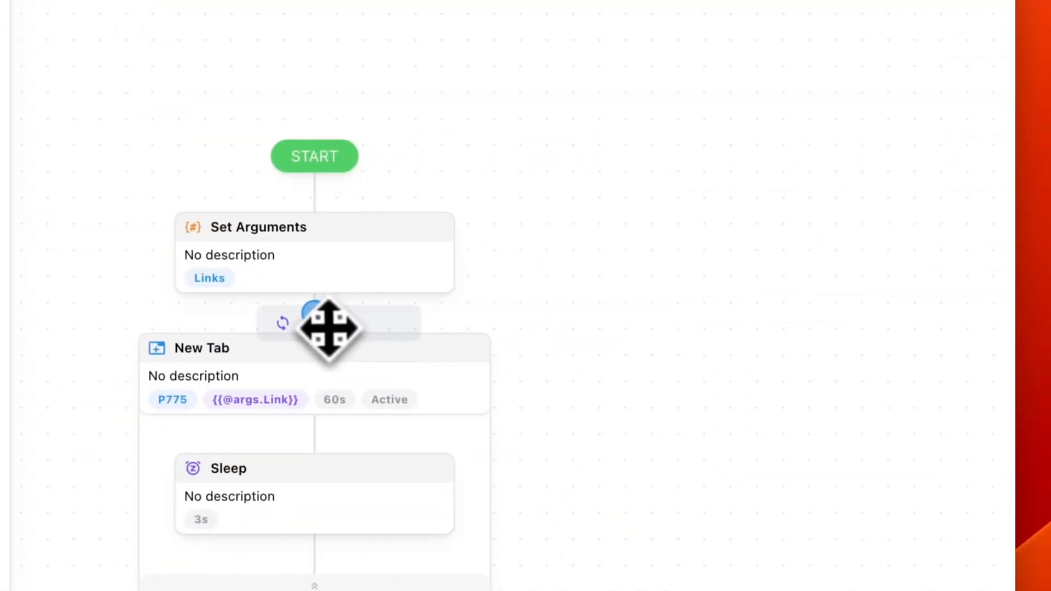
pyautogui.moveTo(328, 328); pyautogui.dragTo(328, 329)
pyautogui.click(273, 377)
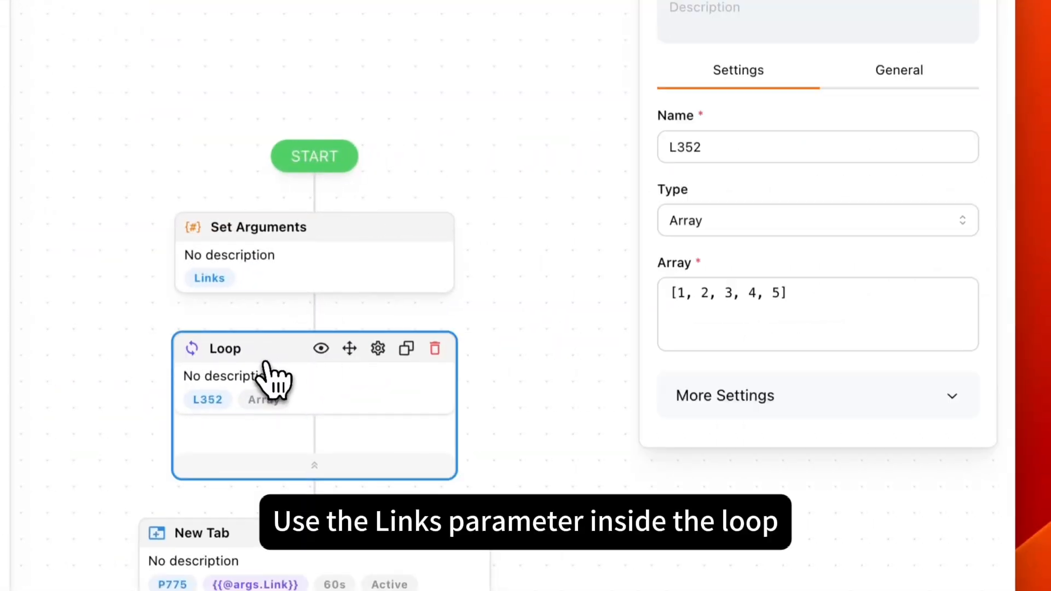
pyautogui.click(698, 221)
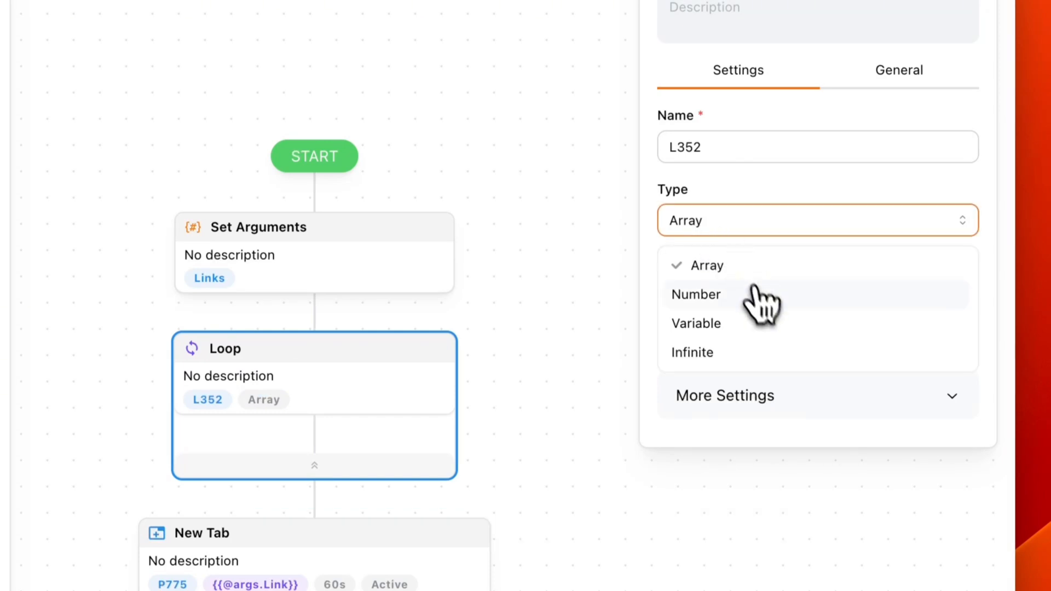
pyautogui.click(698, 324)
pyautogui.click(684, 294)
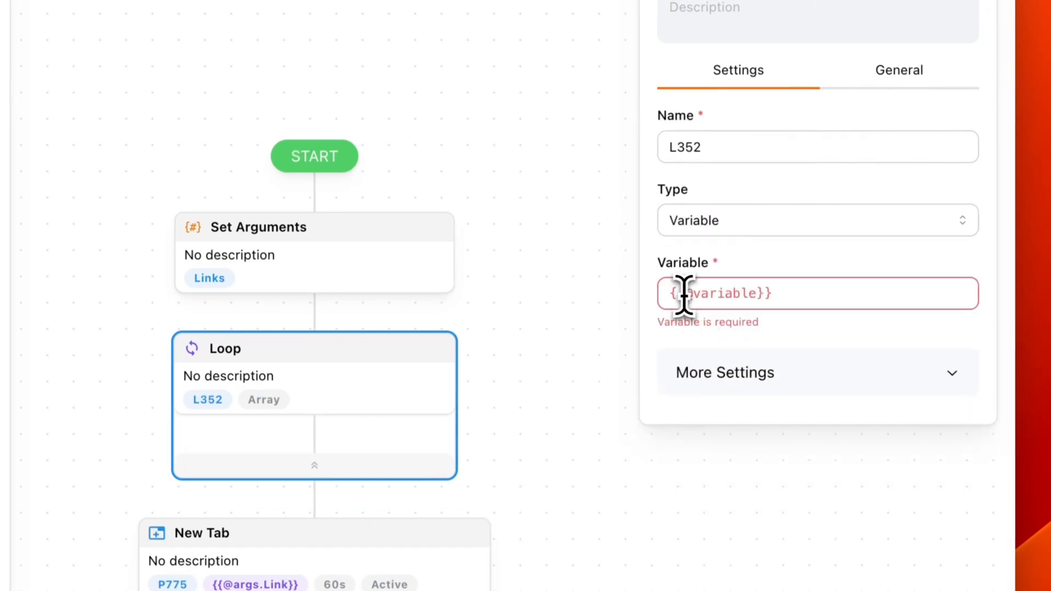
pyautogui.write('{{')
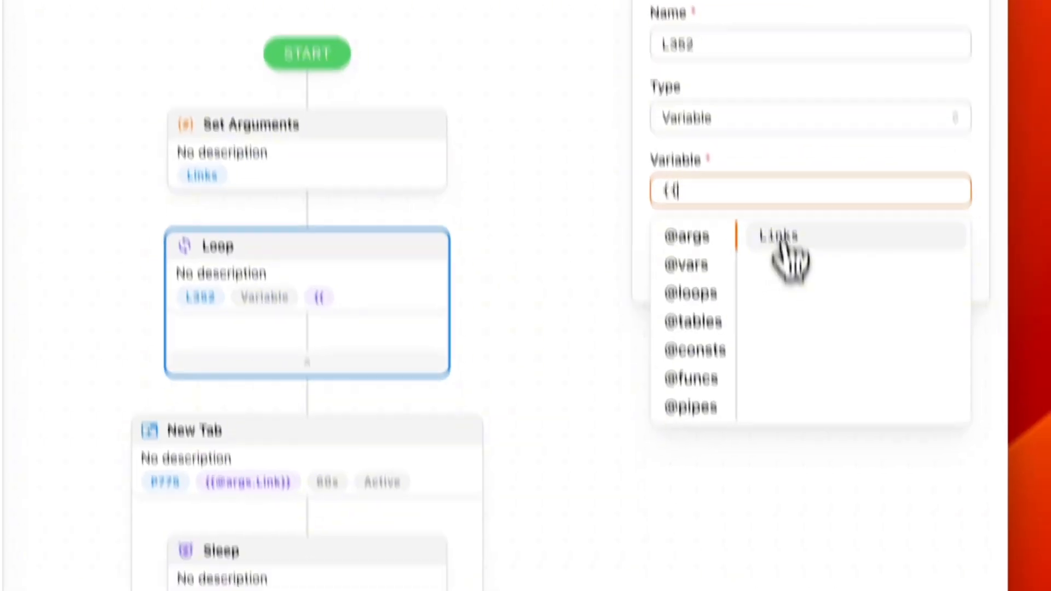
pyautogui.click(787, 340)
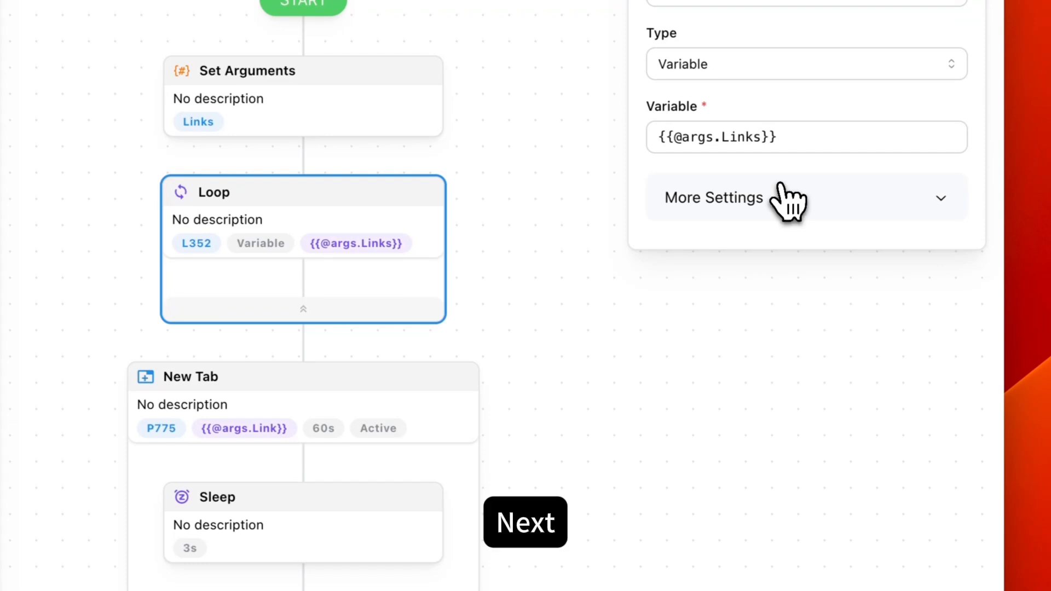
pyautogui.moveTo(375, 376); pyautogui.dragTo(357, 280)
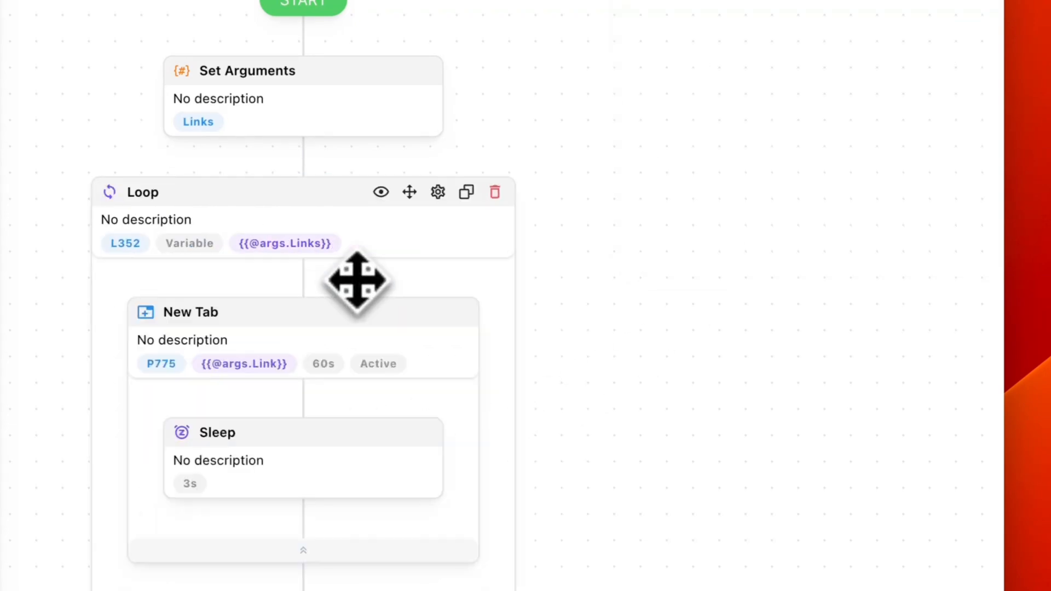
pyautogui.click(246, 313)
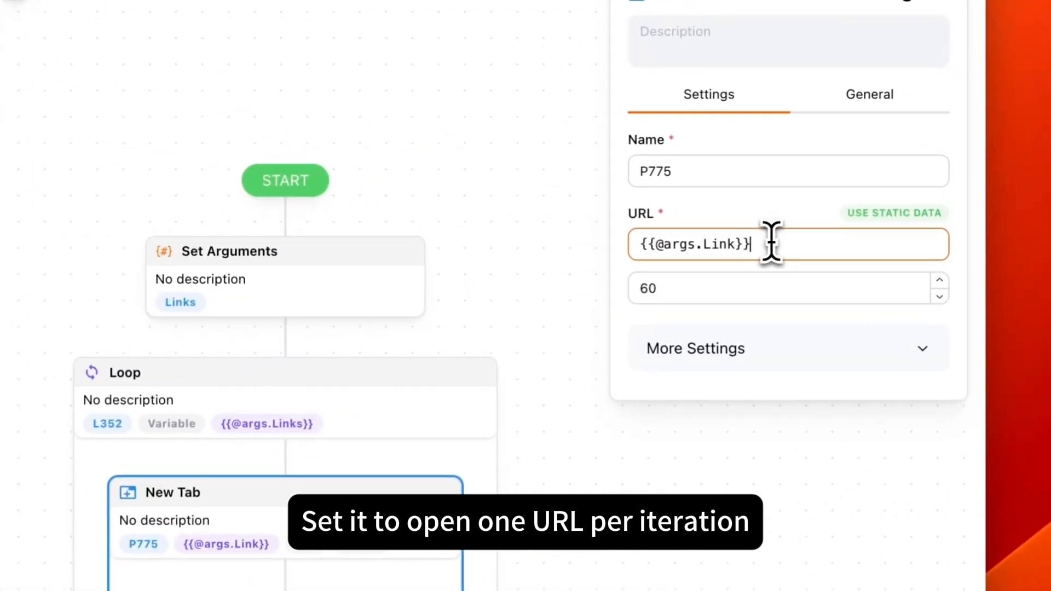
pyautogui.click(910, 224)
pyautogui.click(690, 350)
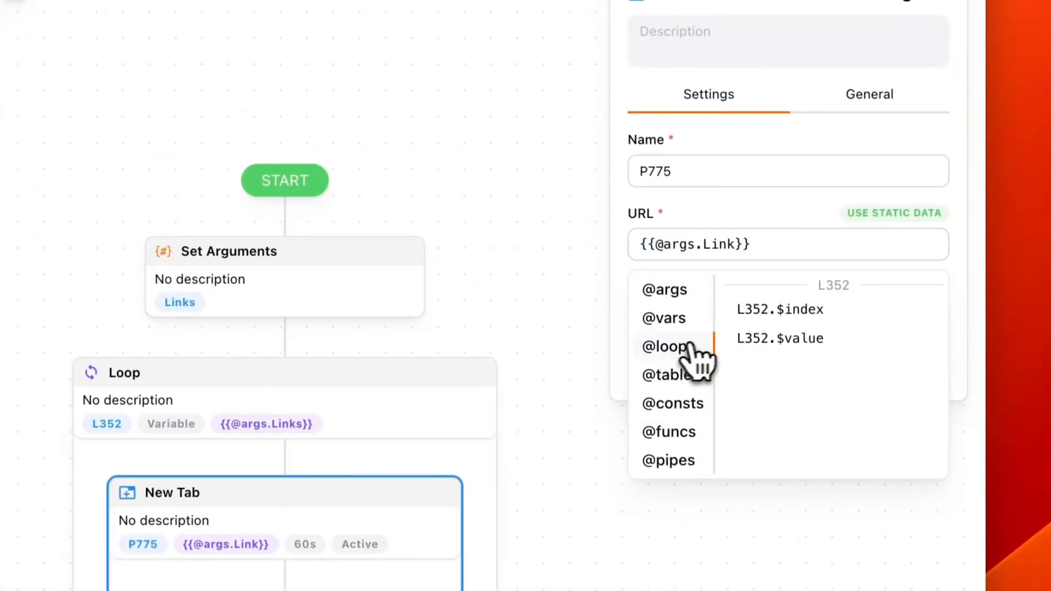
pyautogui.click(800, 340)
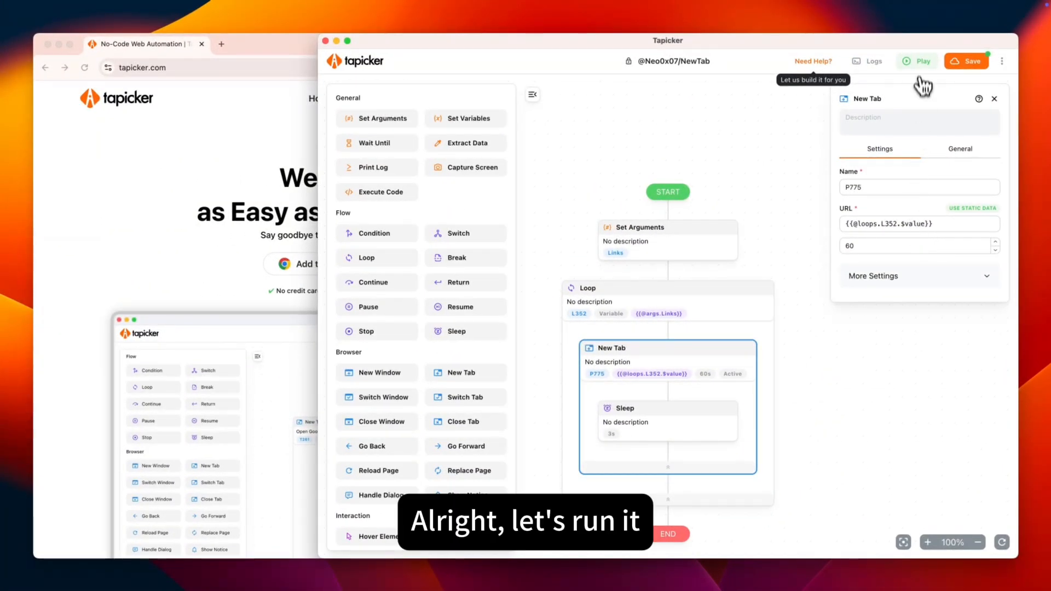
# Step: Run the recipe with the three default best-seller-books links as the Links argument
pyautogui.click(919, 62)
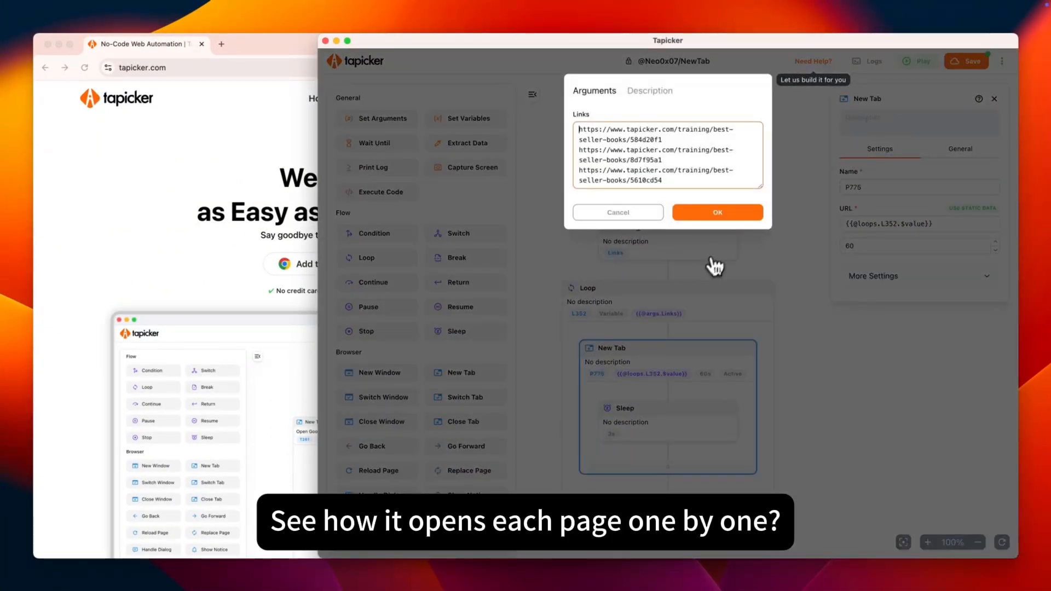
pyautogui.click(718, 221)
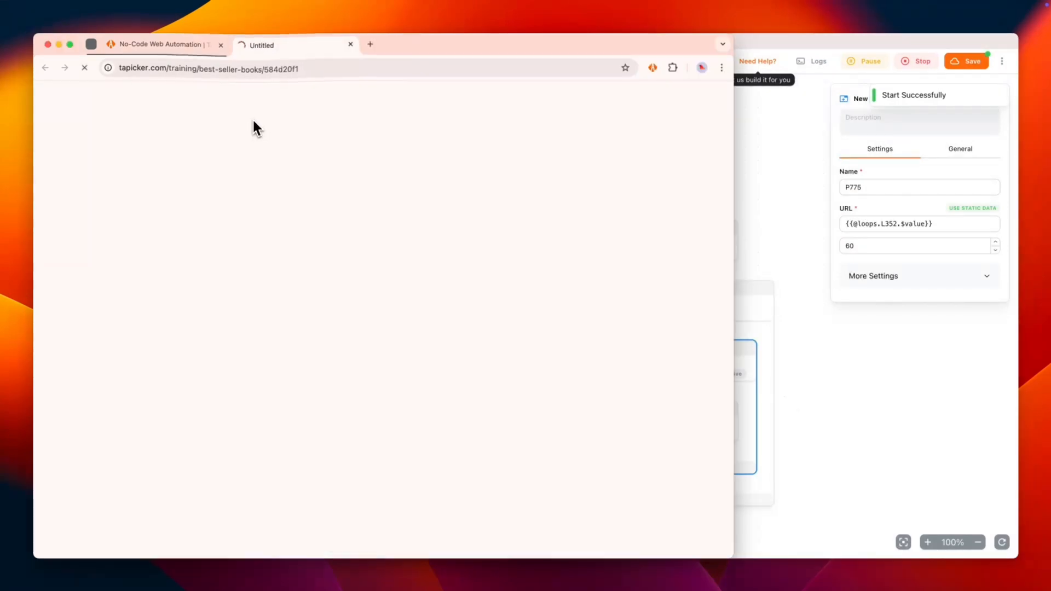